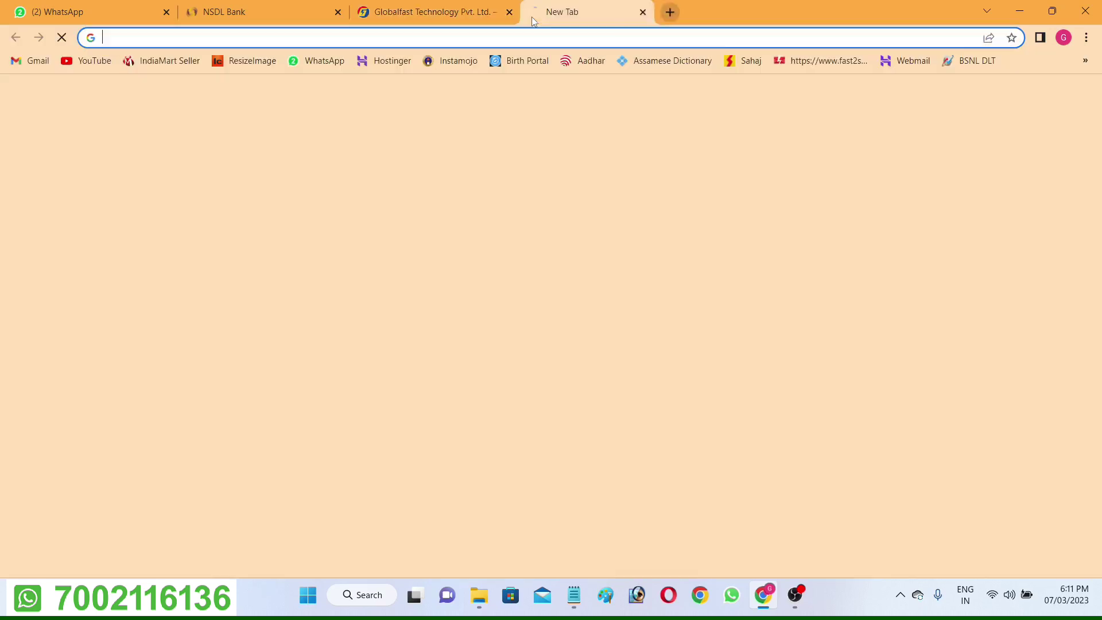
Switch to the NSDL Bank partner portal and move between its empty login fields.
{"action": "left_click", "coordinate": [278, 10]}
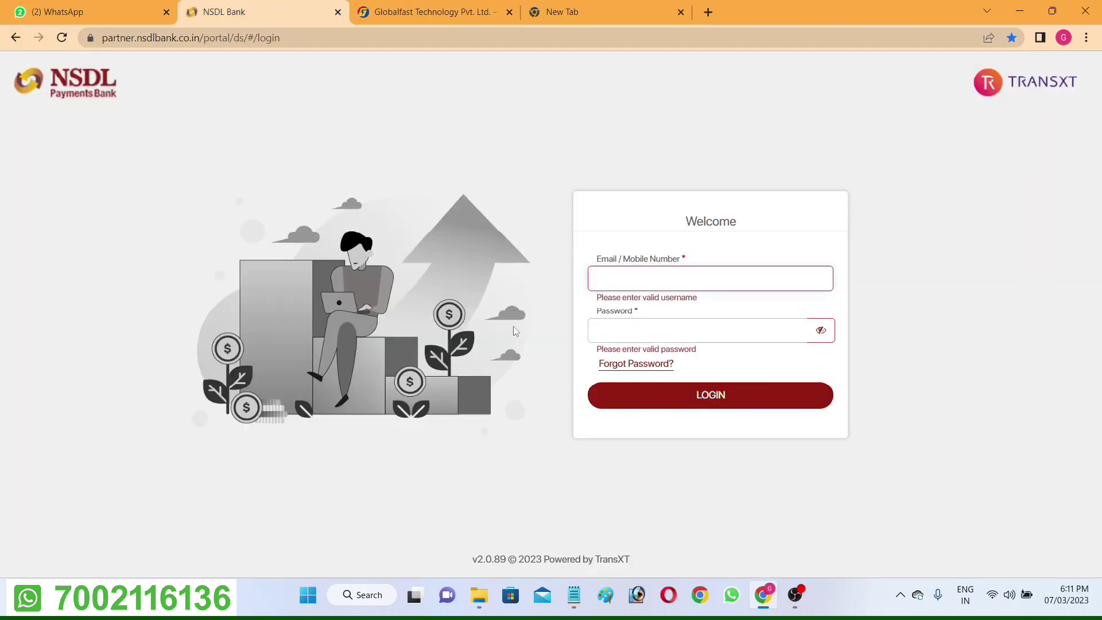
{"action": "key", "text": "Tab"}
{"action": "left_click", "coordinate": [620, 287]}
{"action": "left_click", "coordinate": [645, 340]}
{"action": "left_click", "coordinate": [648, 283]}
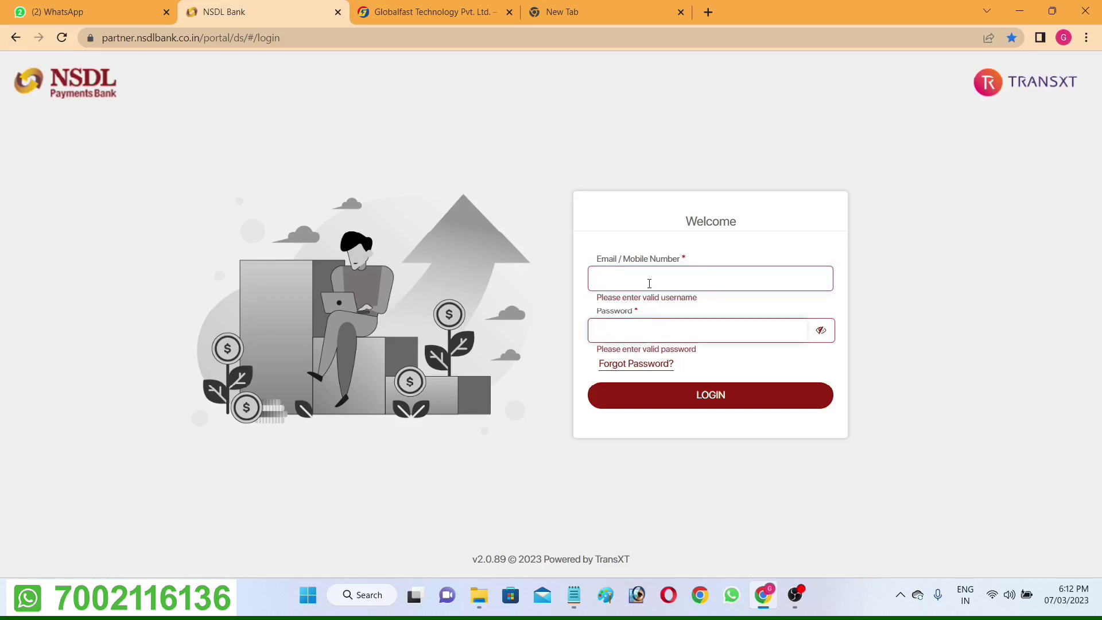
Open the NSDL Payment Bank form from Globalfast's BC/CSP menu.
{"action": "left_click", "coordinate": [456, 5]}
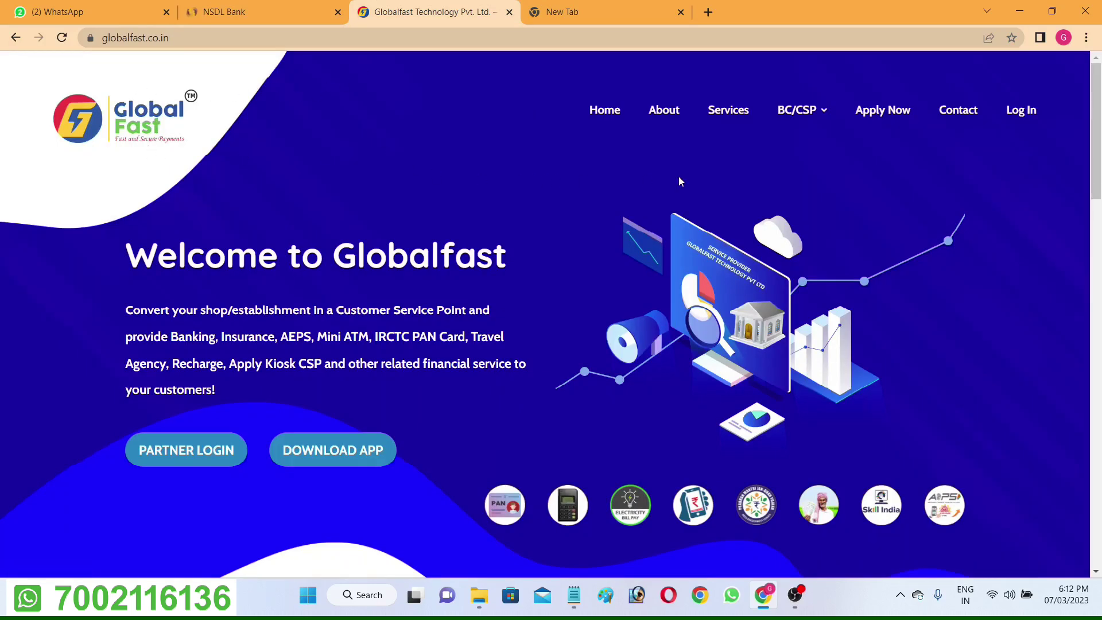
{"action": "mouse_move", "coordinate": [791, 116]}
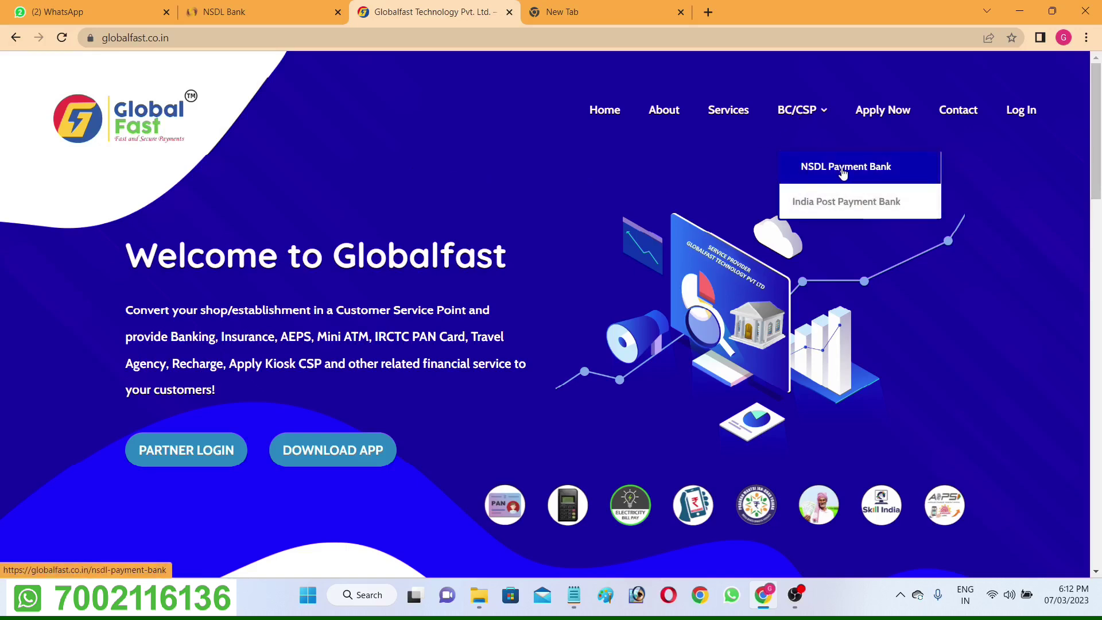
{"action": "left_click", "coordinate": [843, 171]}
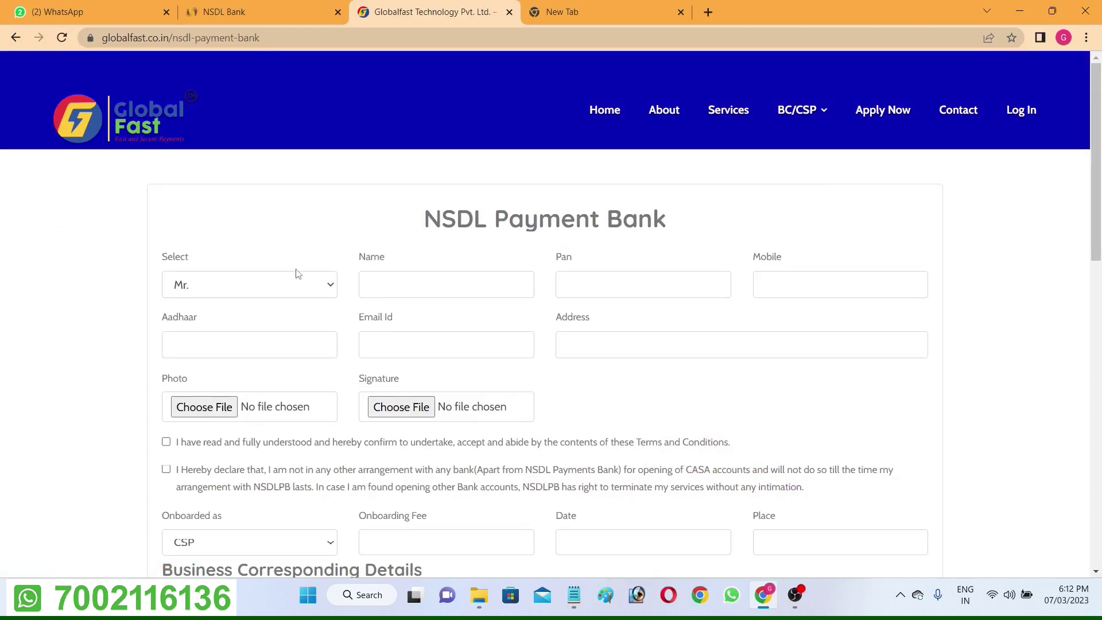
Enter the applicant's name, the saved PAN and the corrected mobile number.
{"action": "left_click", "coordinate": [434, 283]}
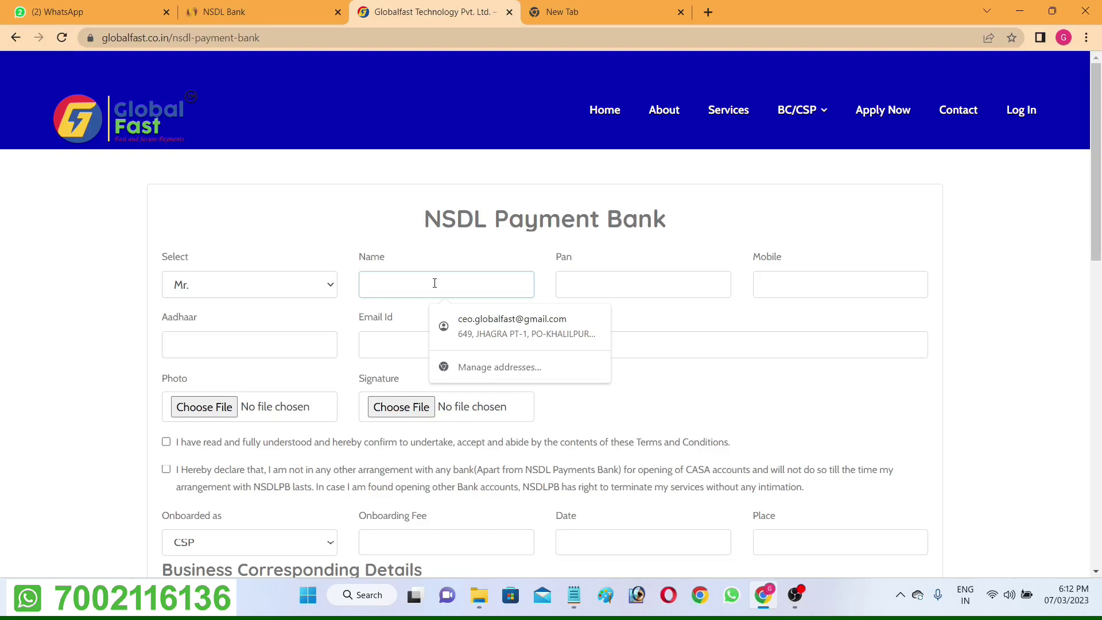
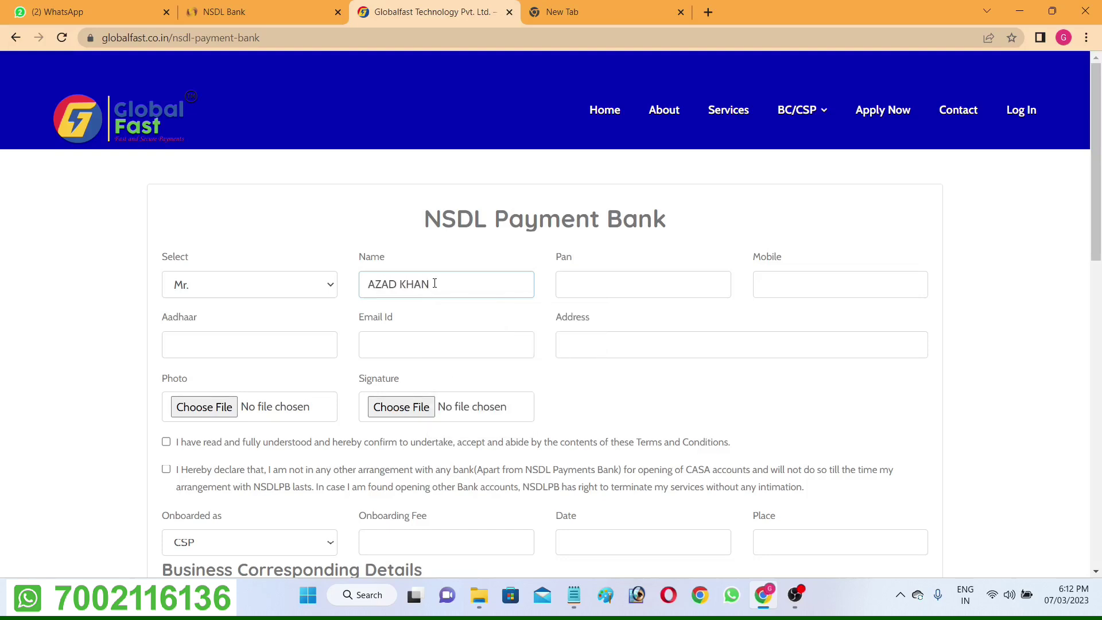
{"action": "left_click", "coordinate": [613, 291]}
{"action": "key", "text": "Down"}
{"action": "key", "text": "Return"}
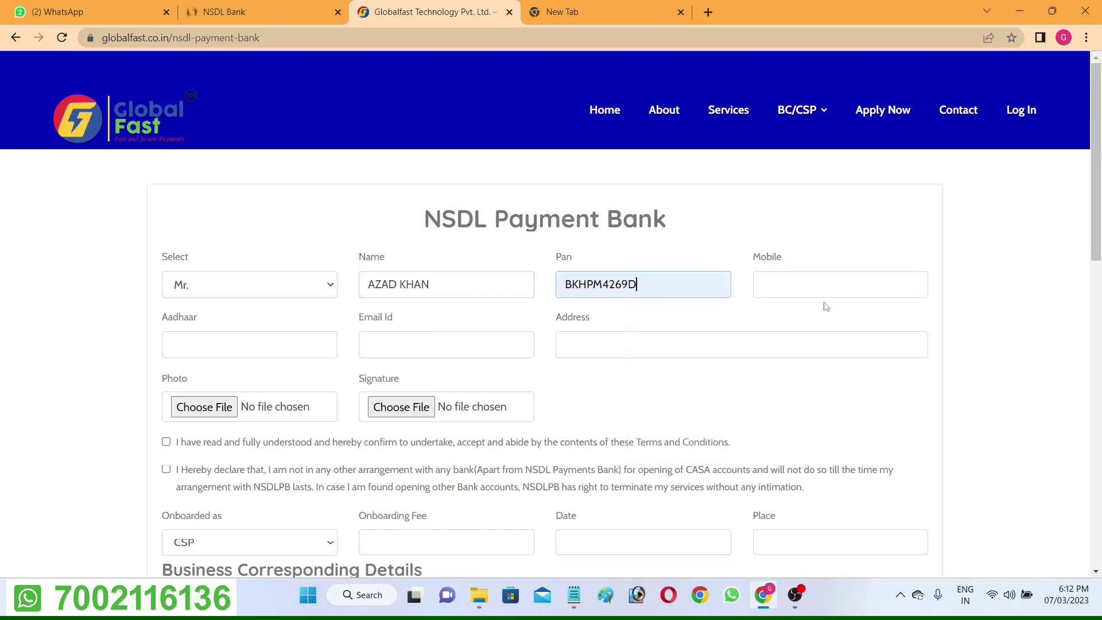
{"action": "left_click", "coordinate": [823, 291]}
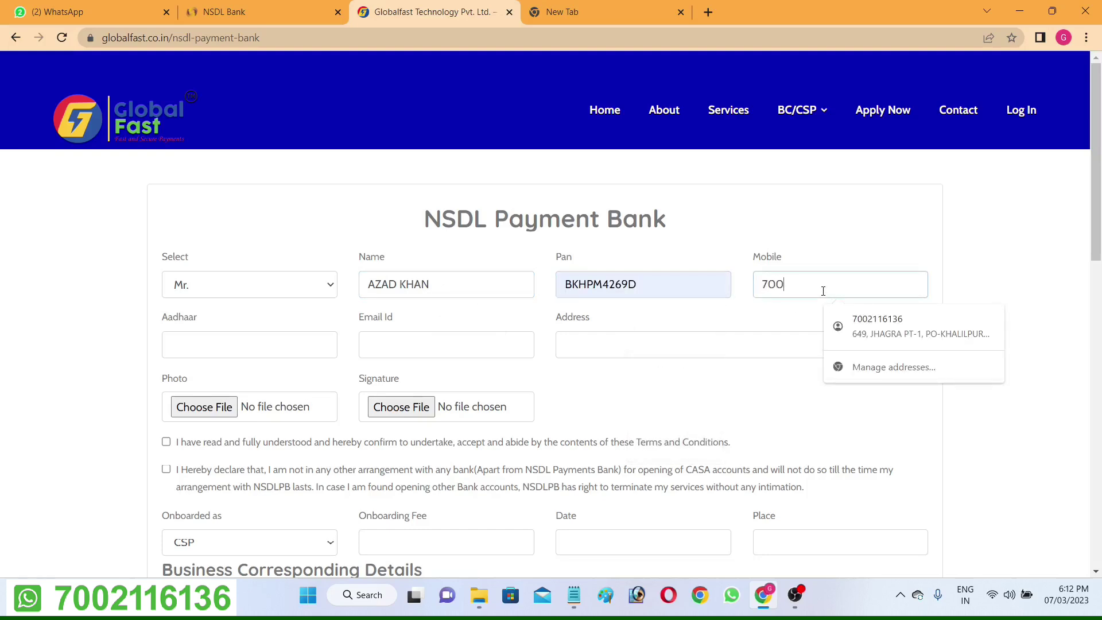
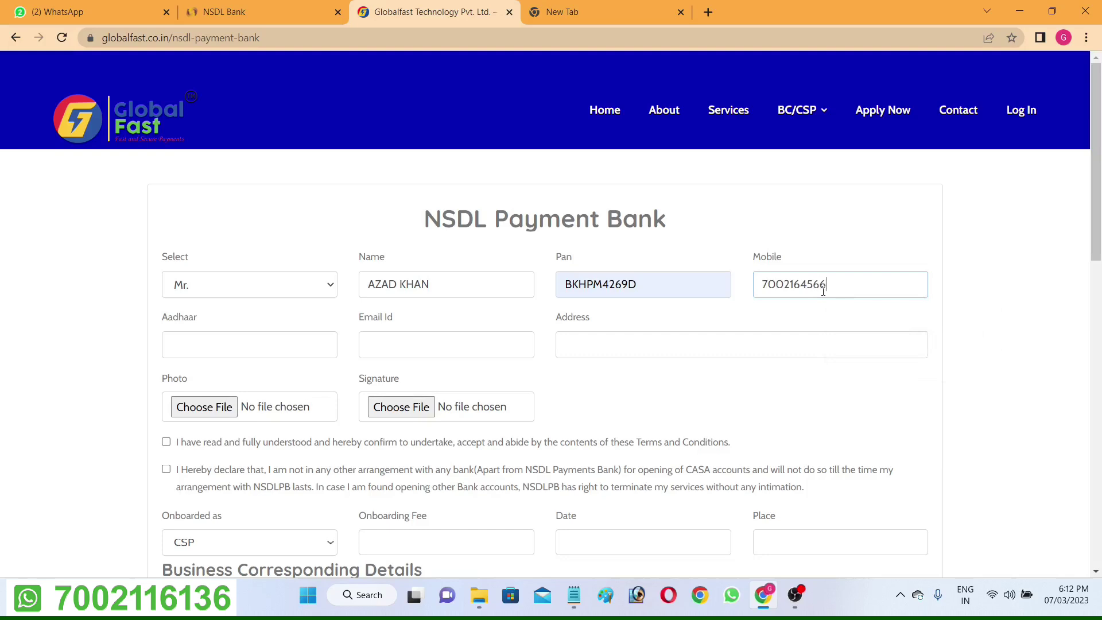
{"action": "left_click_drag", "start_coordinate": [828, 286], "coordinate": [764, 253]}
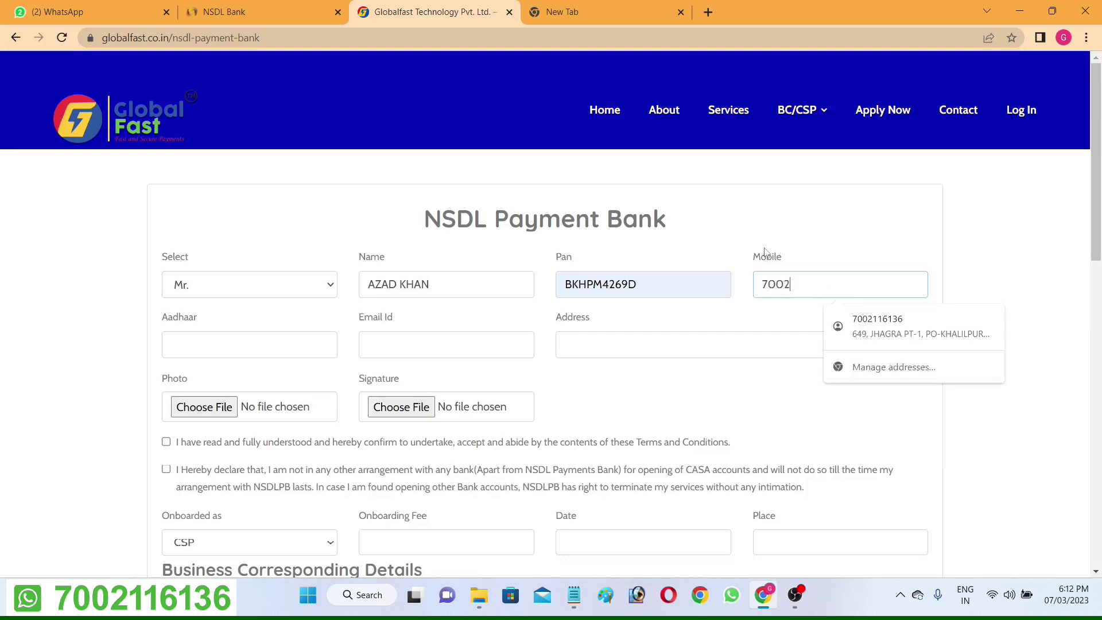
Fill in the Aadhaar number, the e-mail address and the pasted full address.
{"action": "left_click", "coordinate": [202, 336]}
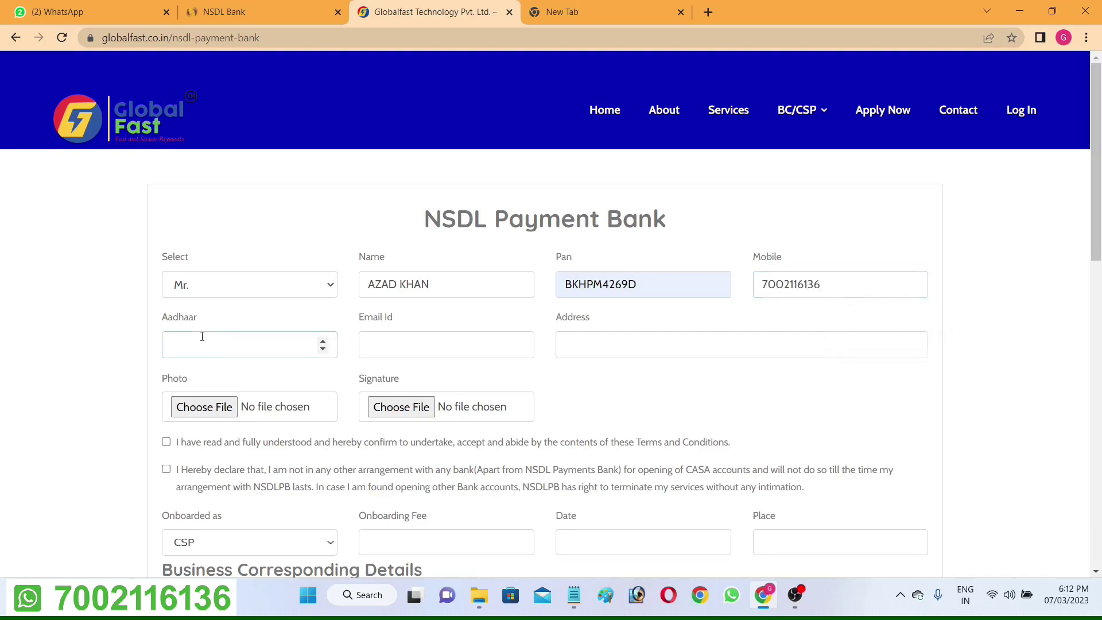
{"action": "left_click", "coordinate": [374, 346]}
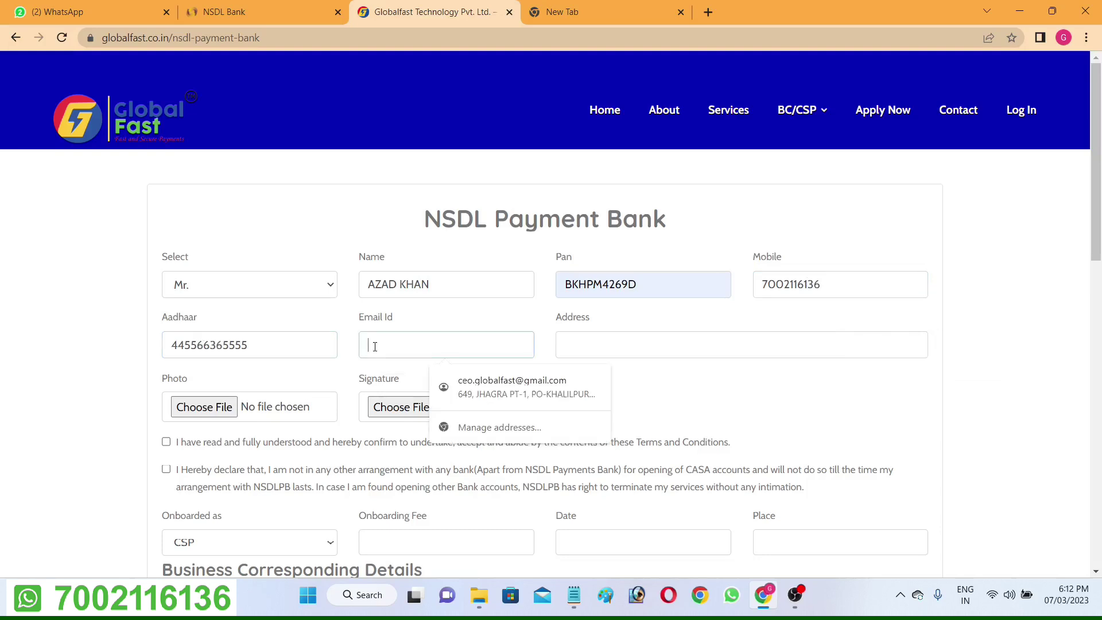
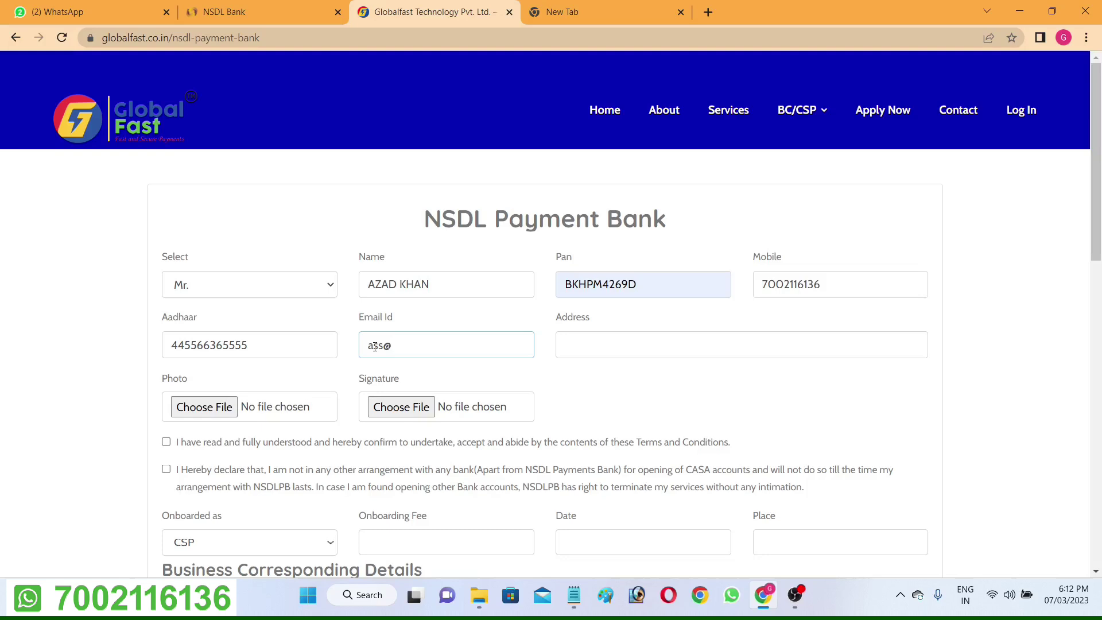
{"action": "left_click", "coordinate": [563, 345]}
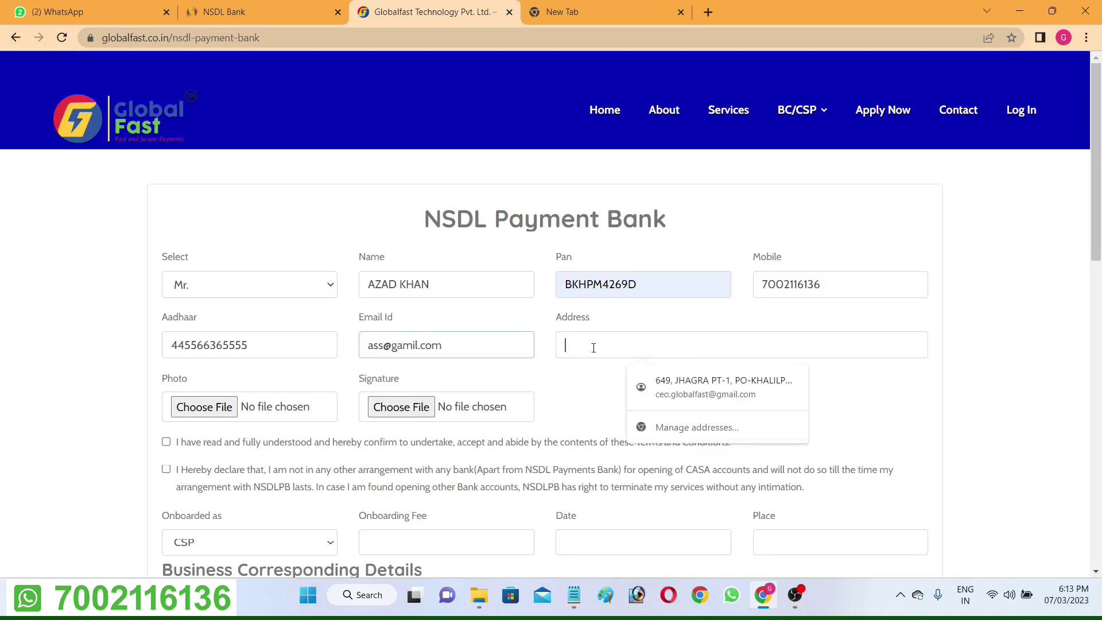
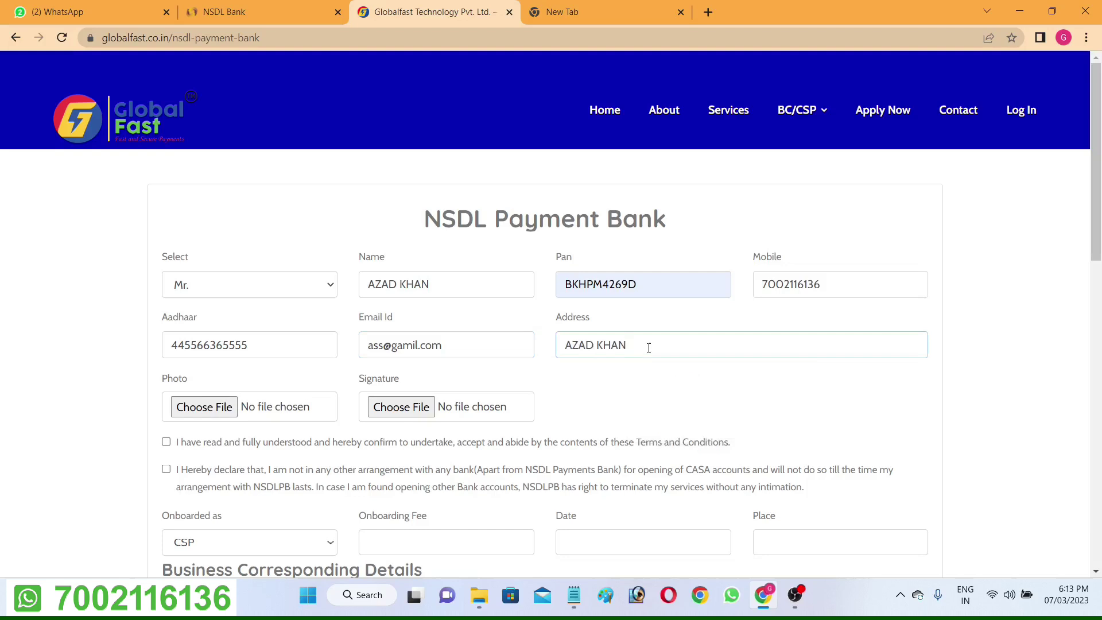
{"action": "key", "text": "ctrl+a"}
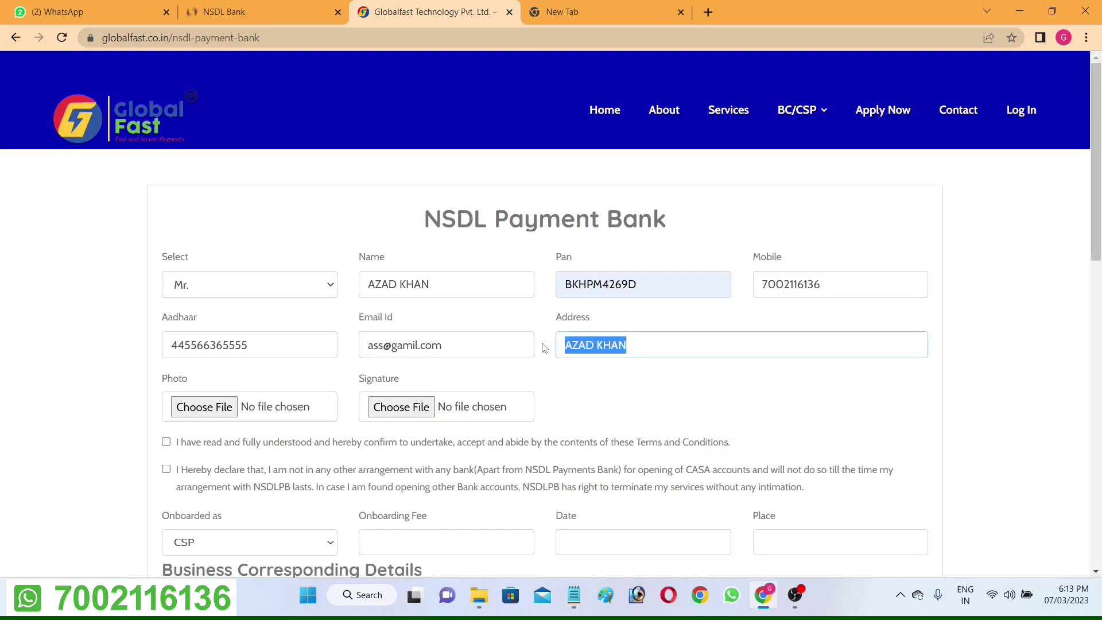
{"action": "type", "text": "C/"}
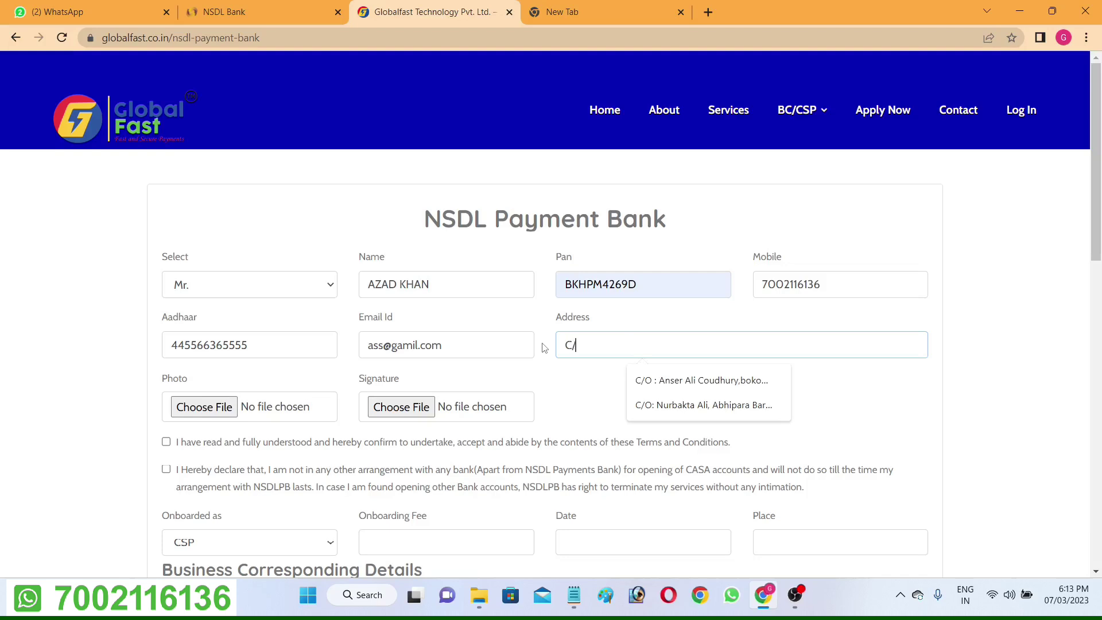
{"action": "type", "text": "O :"}
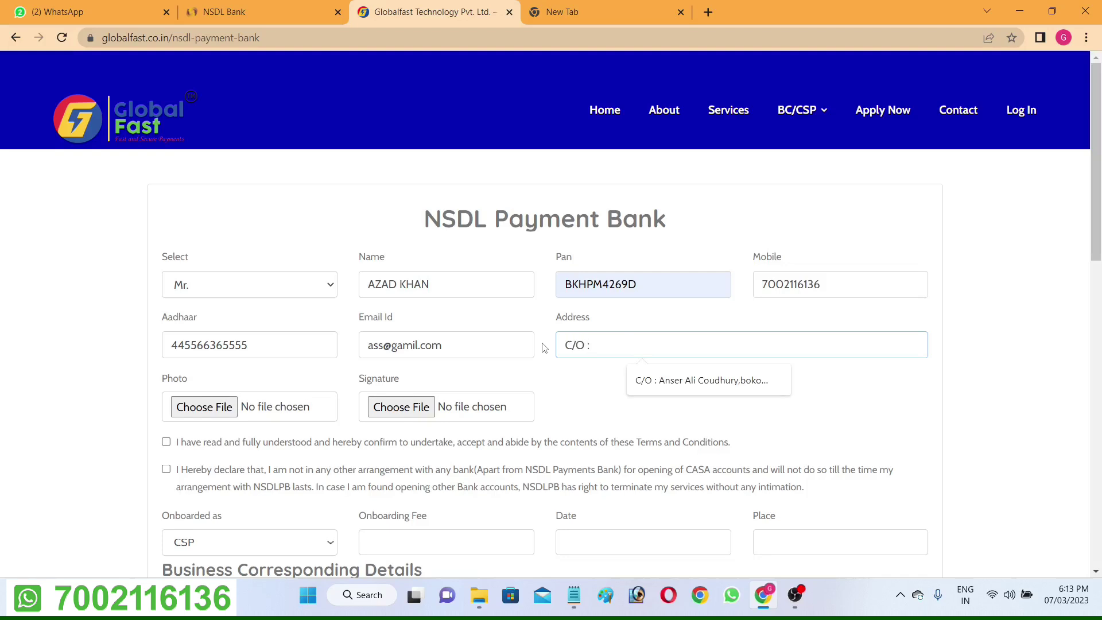
{"action": "type", "text": " Asssss"}
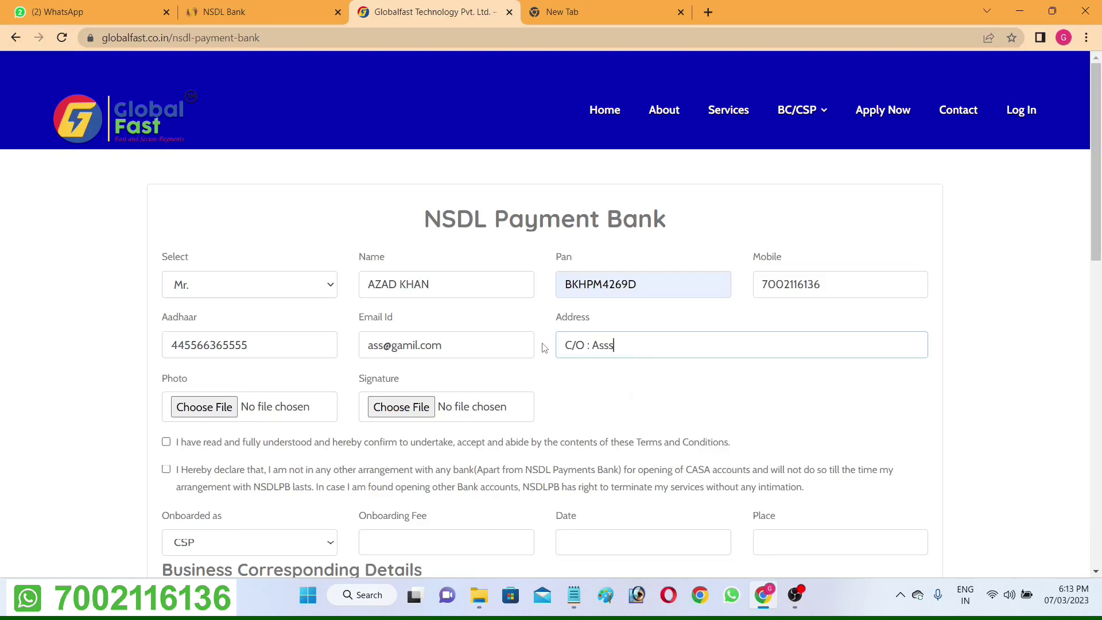
{"action": "key", "text": "ctrl+a"}
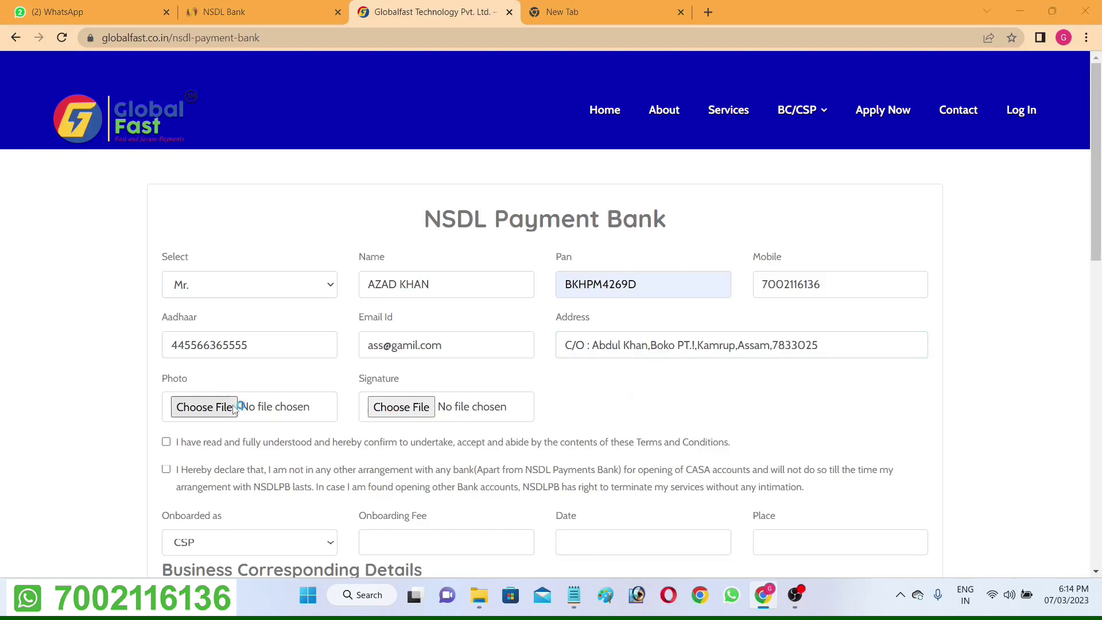
Attach Photo.jpg and Sinature.png, then tick the terms and no-other-bank declarations.
{"action": "left_click", "coordinate": [204, 407]}
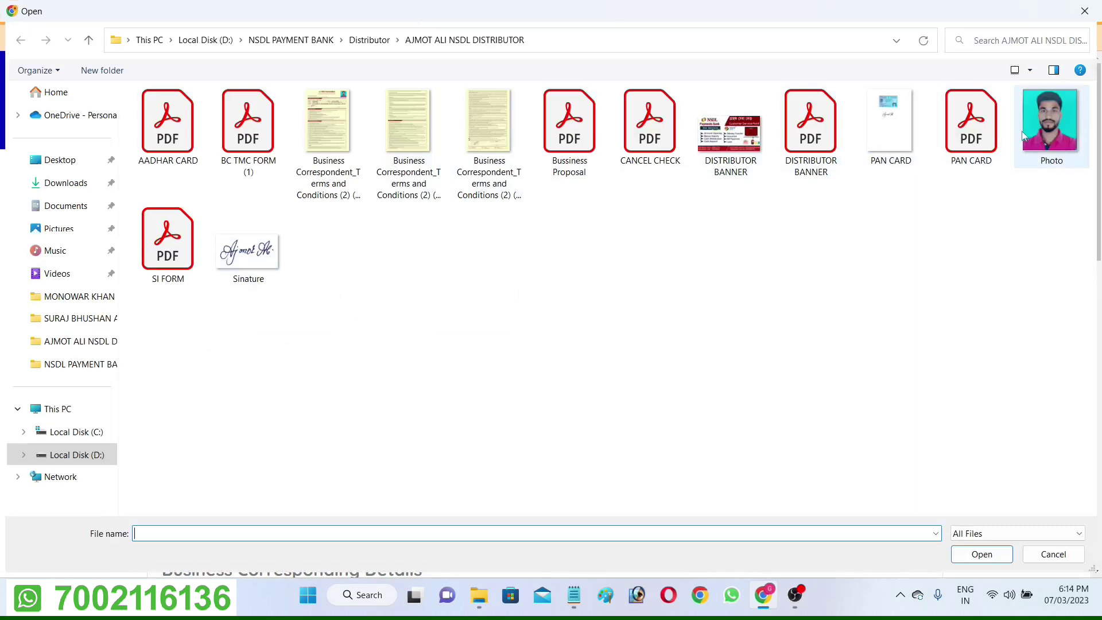
{"action": "double_click", "coordinate": [1085, 126]}
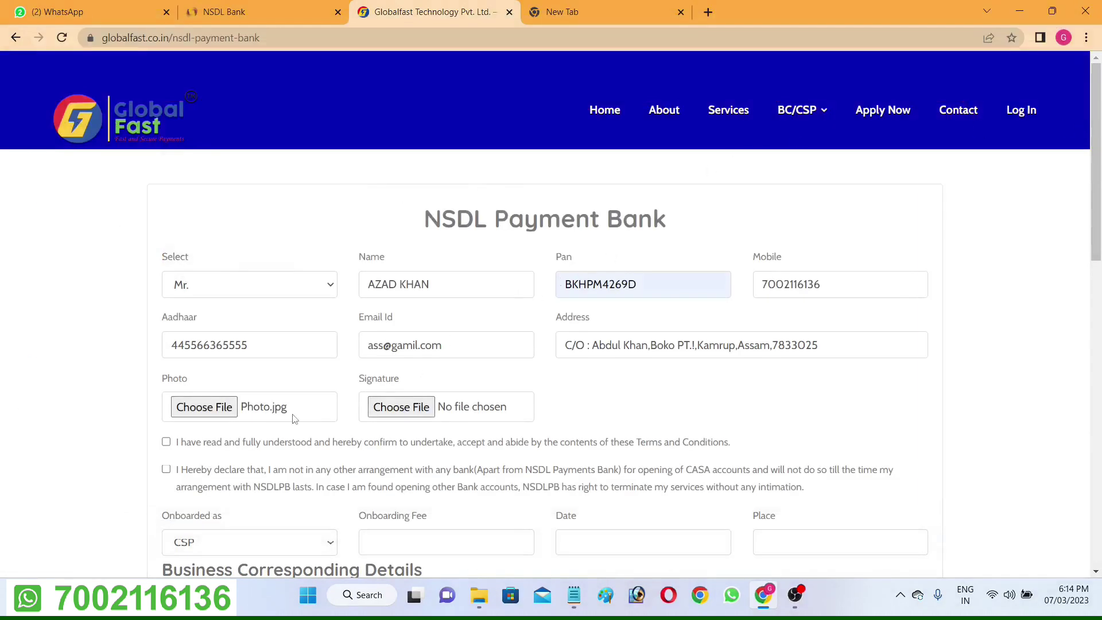
{"action": "left_click", "coordinate": [412, 400]}
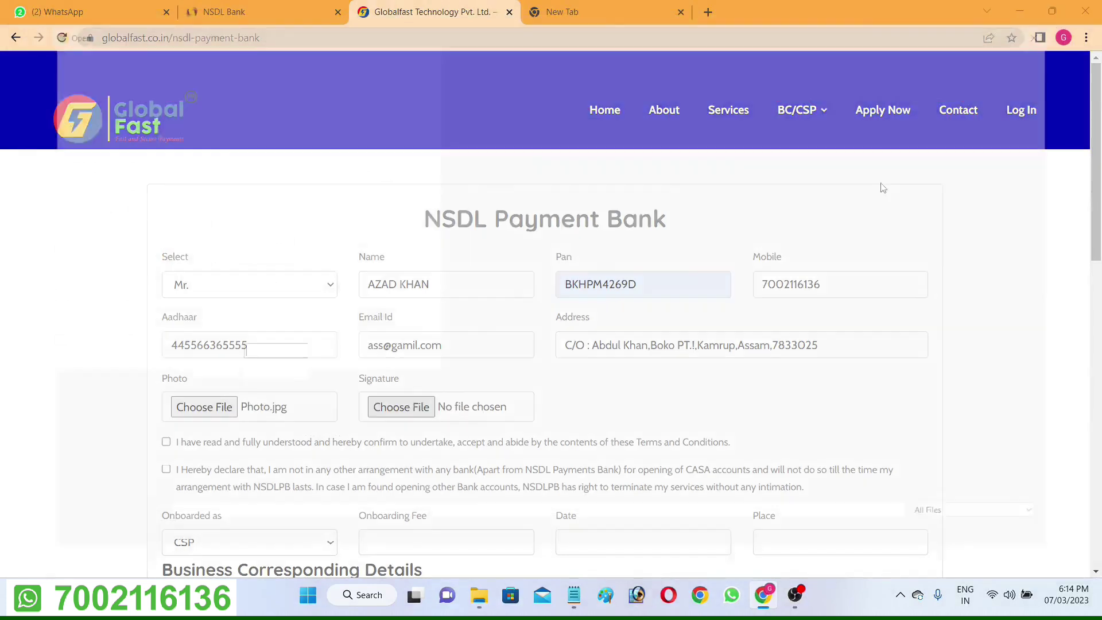
{"action": "double_click", "coordinate": [247, 250]}
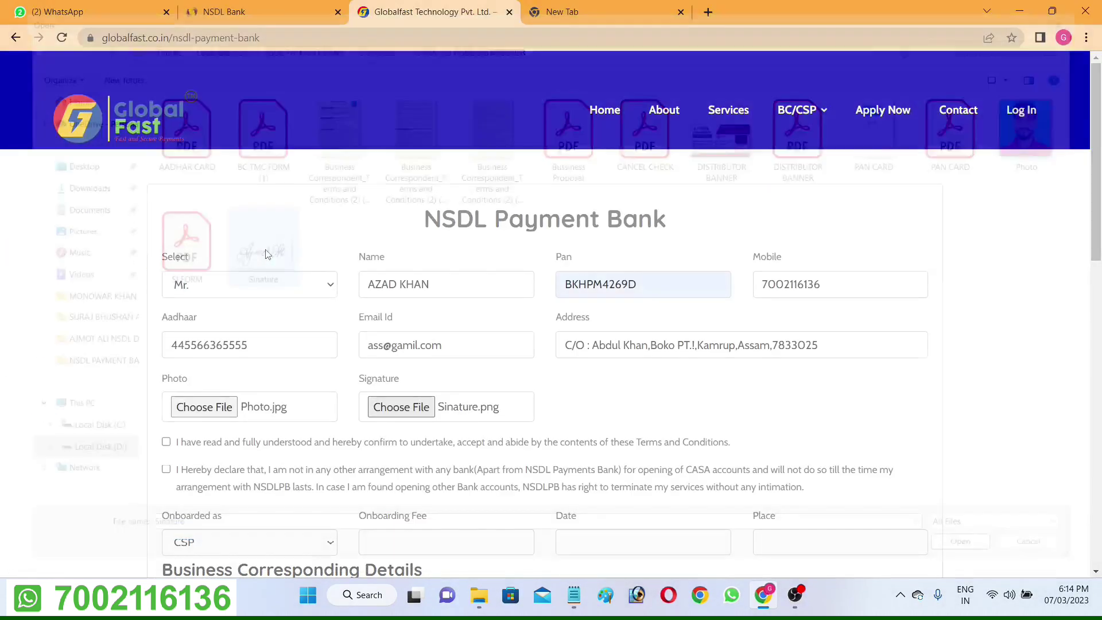
{"action": "scroll", "coordinate": [185, 258], "scroll_direction": "down", "scroll_amount": 3}
{"action": "left_click", "coordinate": [166, 230]}
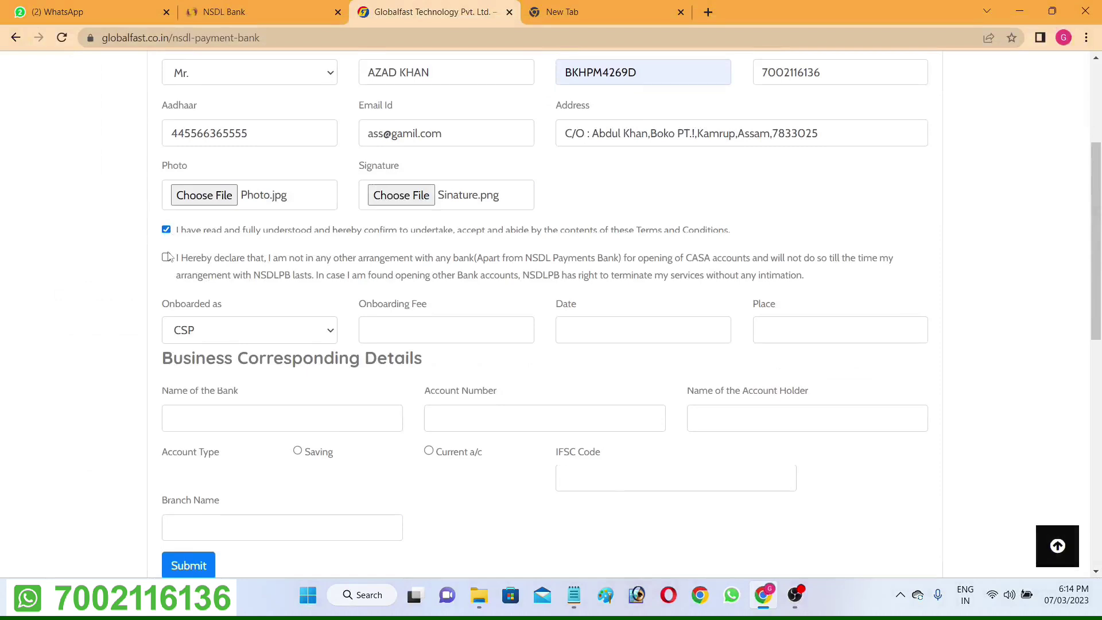
{"action": "left_click", "coordinate": [166, 257]}
Set Onboarded as to DISTRIBUTOR with an Onboarding Fee of 5000.
{"action": "left_click", "coordinate": [206, 330]}
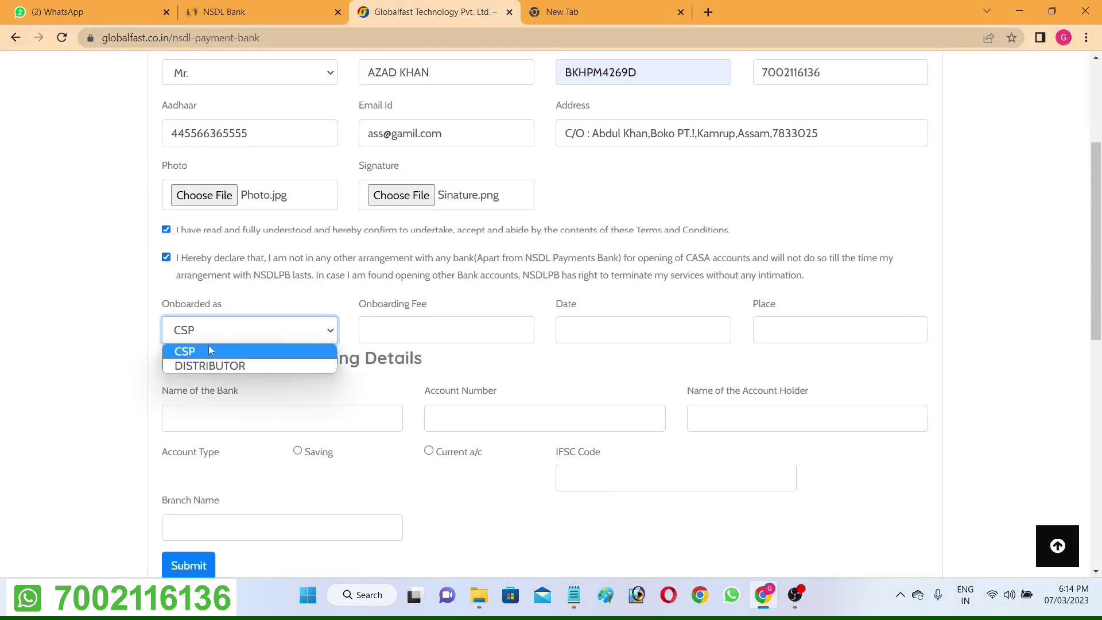
{"action": "left_click", "coordinate": [210, 351]}
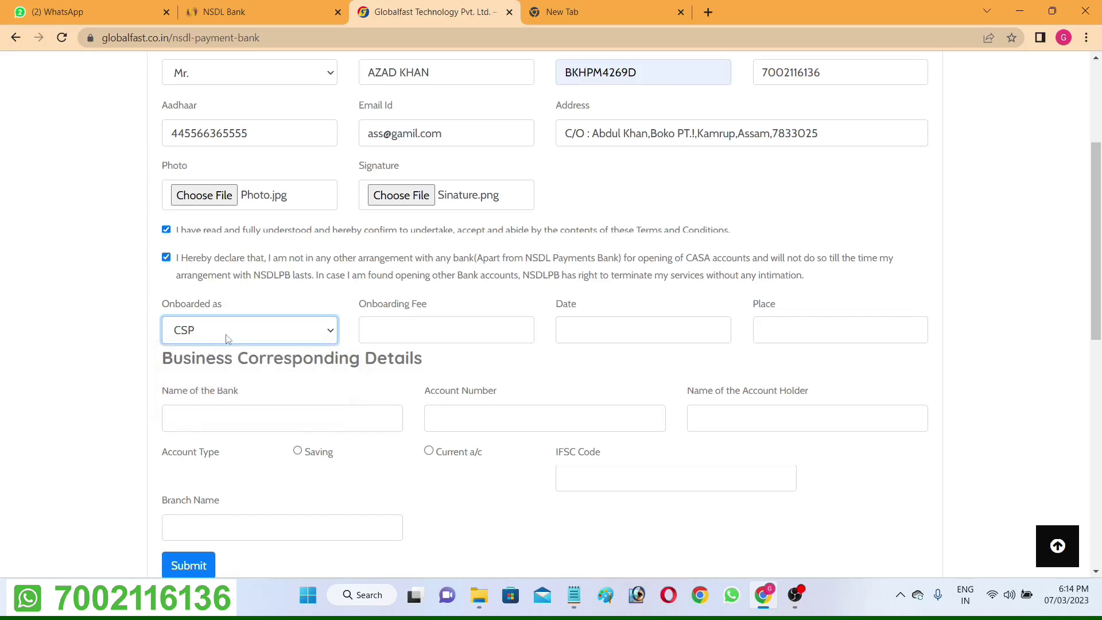
{"action": "left_click", "coordinate": [373, 328]}
{"action": "type", "text": "5000"}
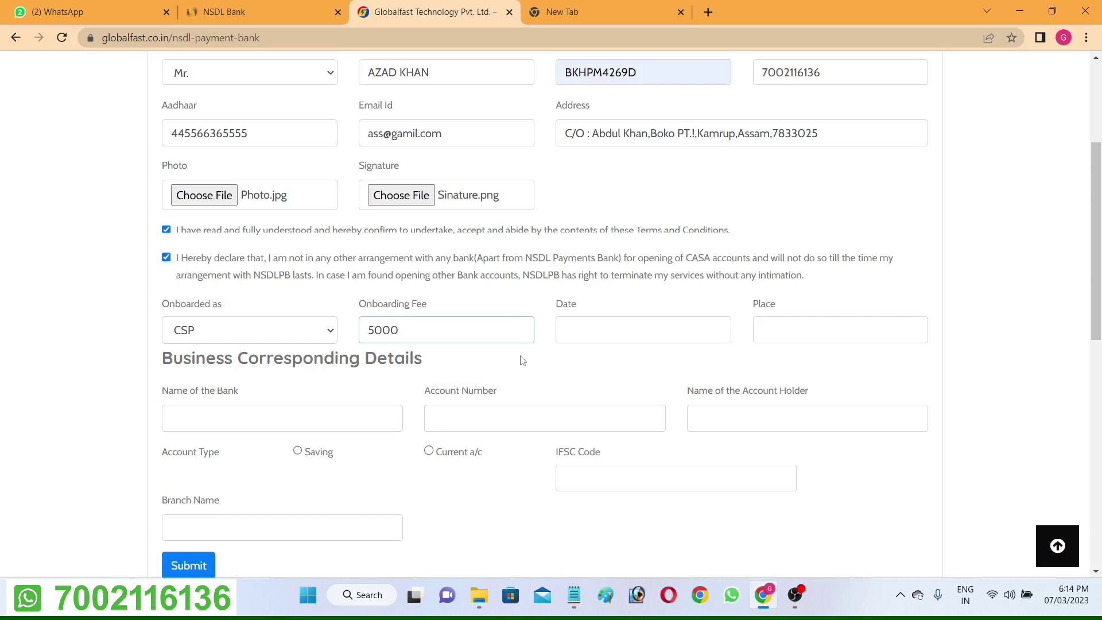
{"action": "left_click", "coordinate": [316, 338]}
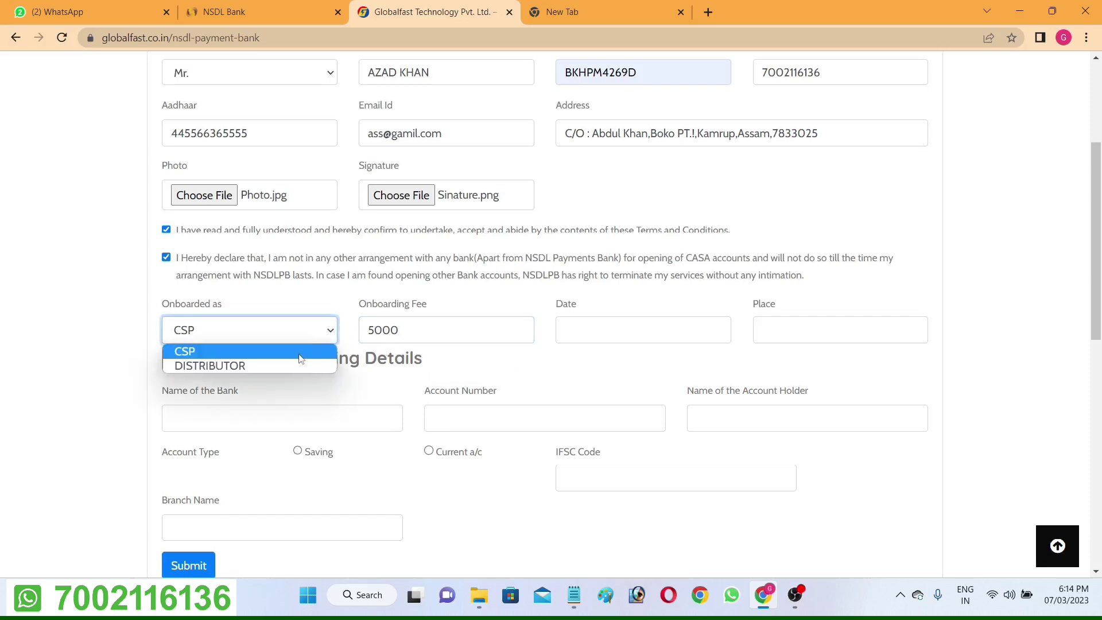
{"action": "left_click", "coordinate": [297, 362]}
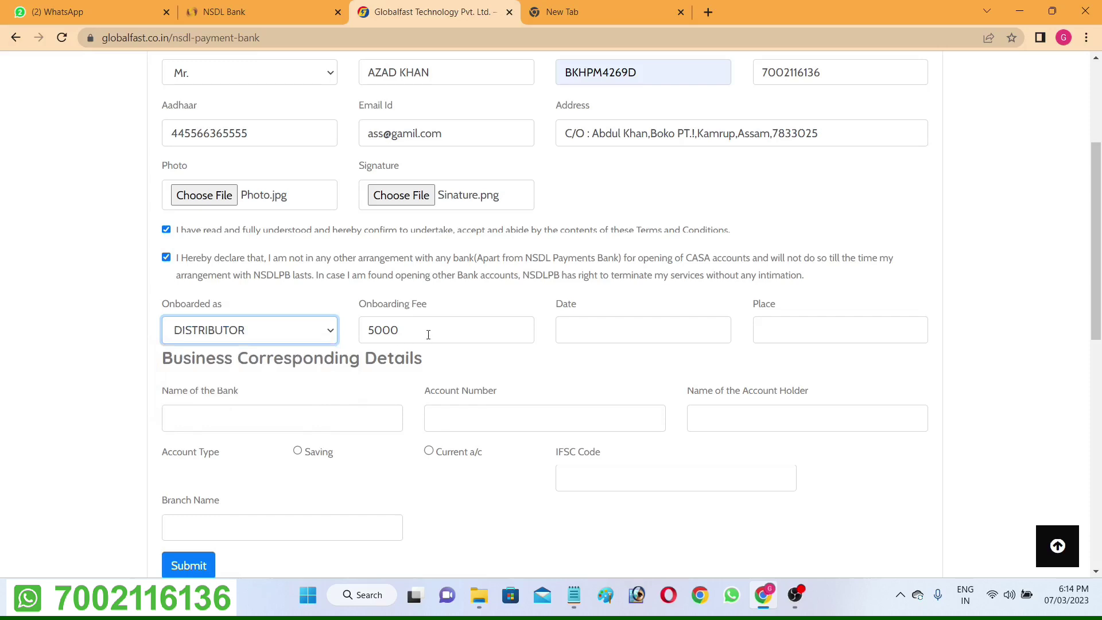
{"action": "left_click_drag", "start_coordinate": [428, 334], "coordinate": [369, 335]}
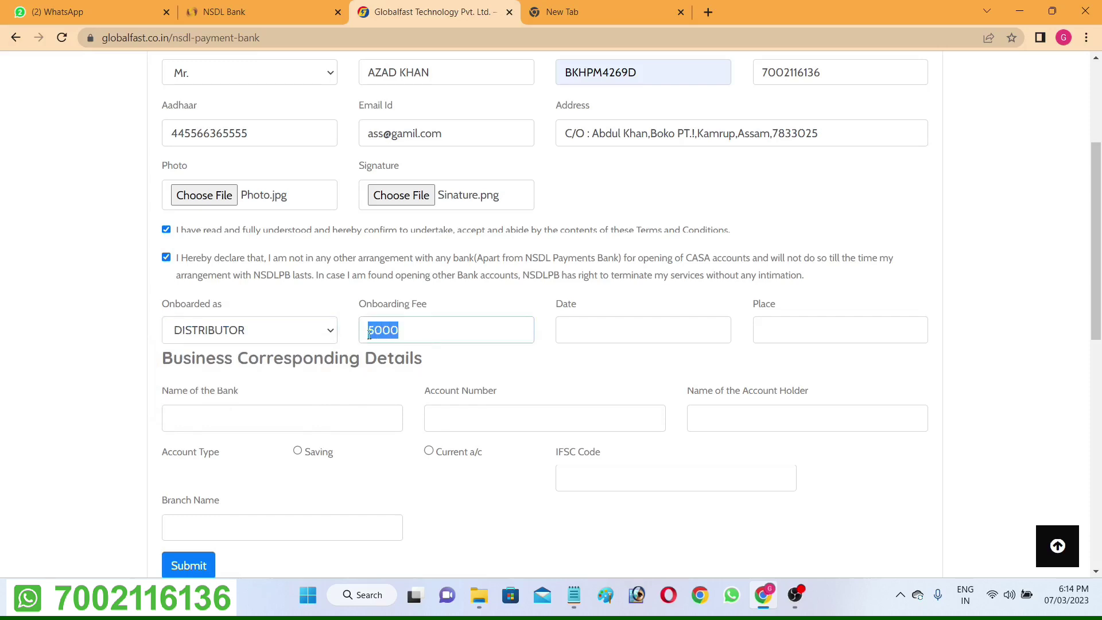
{"action": "key", "text": "BackSpace"}
{"action": "type", "text": "50000"}
{"action": "key", "text": "BackSpace"}
{"action": "key", "text": "BackSpace"}
{"action": "key", "text": "BackSpace"}
{"action": "key", "text": "BackSpace"}
{"action": "key", "text": "BackSpace"}
{"action": "type", "text": "5000"}
Set the date to 06-03-2023 and the place to guwahati.
{"action": "left_click", "coordinate": [562, 328]}
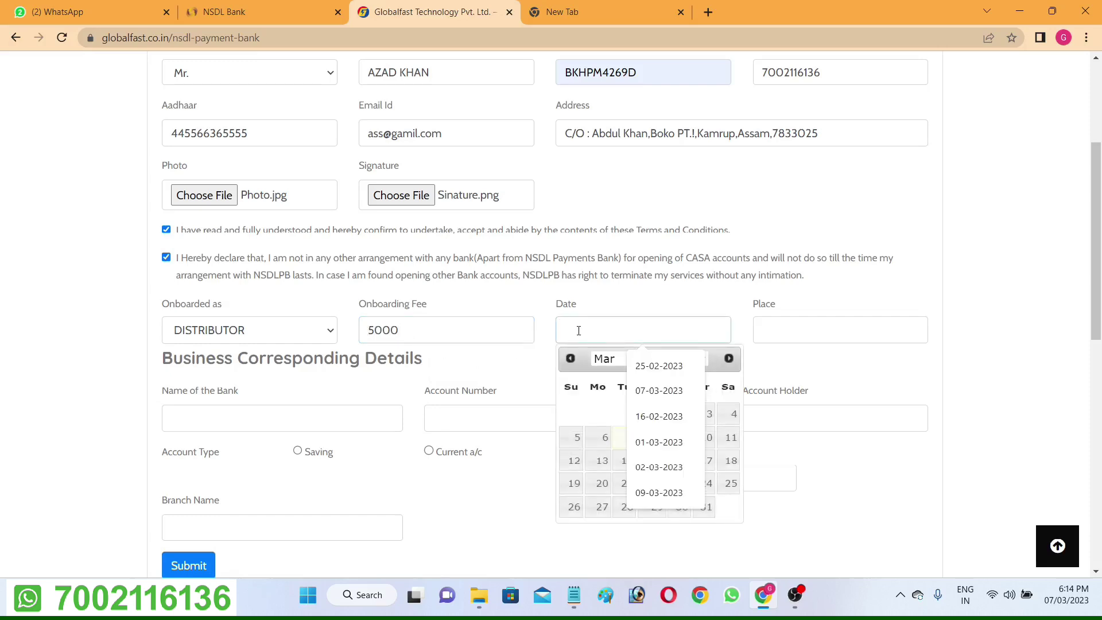
{"action": "left_click", "coordinate": [604, 446]}
{"action": "left_click", "coordinate": [782, 334]}
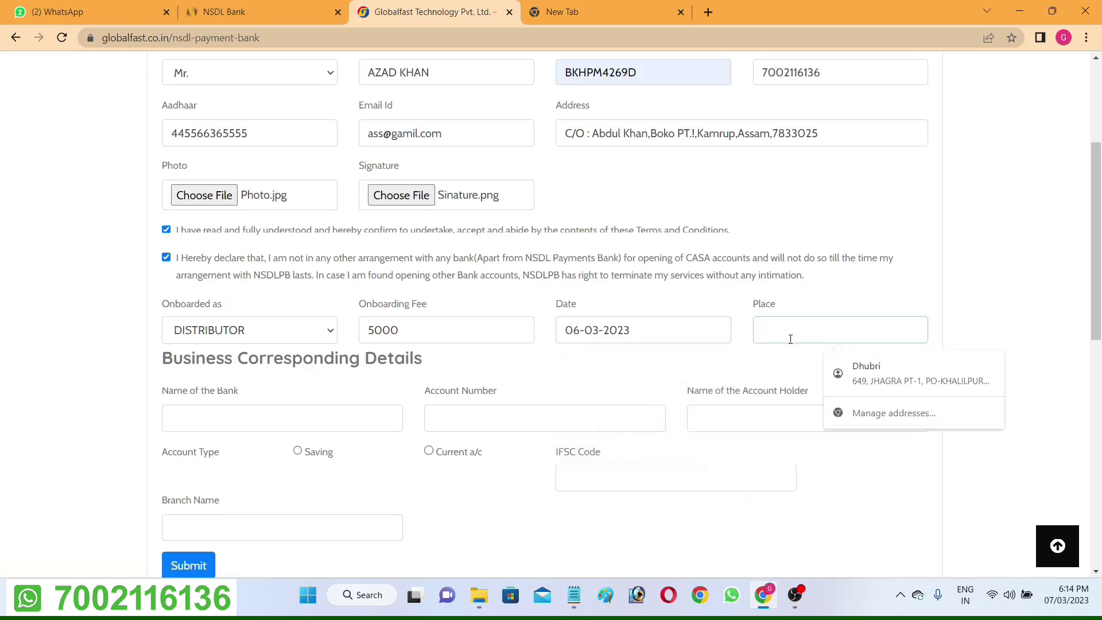
{"action": "type", "text": "guwah"}
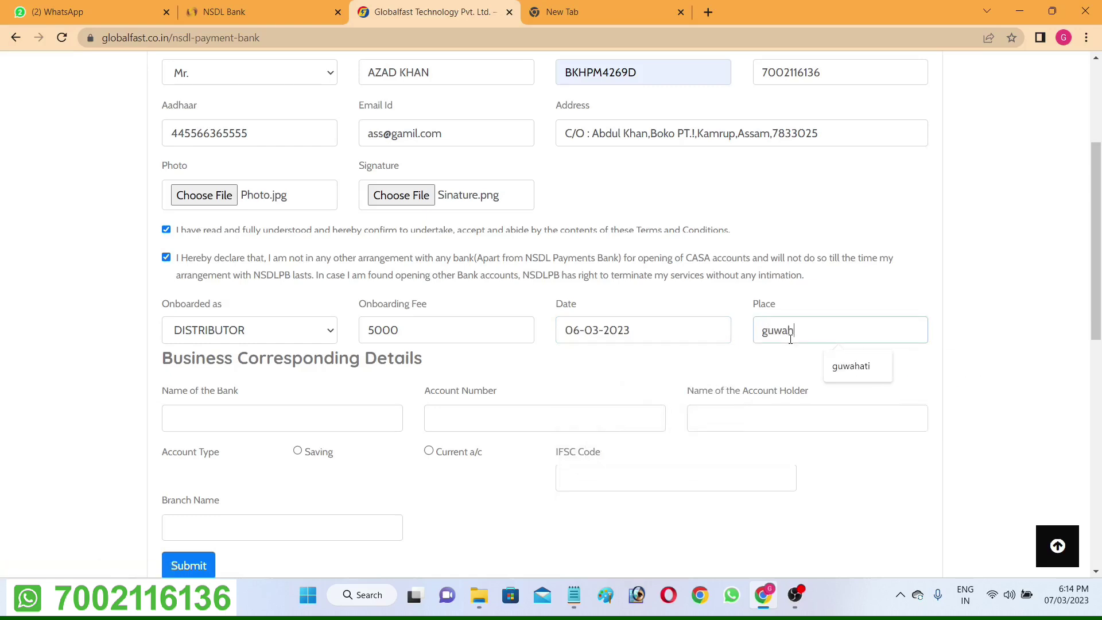
{"action": "type", "text": "ati"}
{"action": "scroll", "coordinate": [344, 408], "scroll_direction": "down", "scroll_amount": 1}
Enter bank SBI, the saved account number, and the applicant's name as account holder.
{"action": "left_click", "coordinate": [307, 350]}
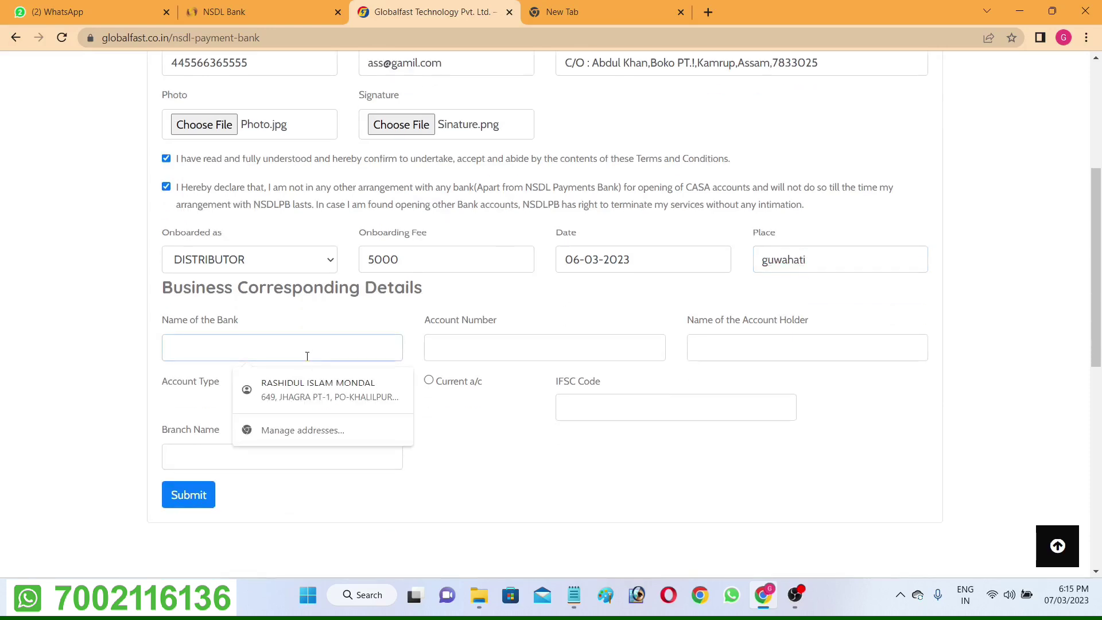
{"action": "type", "text": "S"}
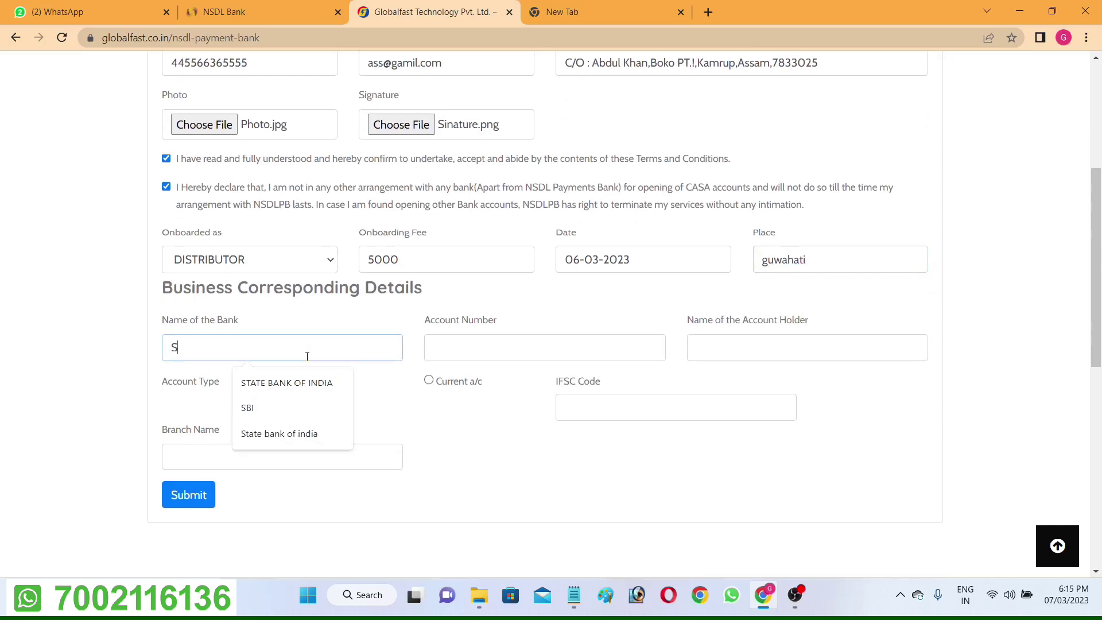
{"action": "type", "text": "BI"}
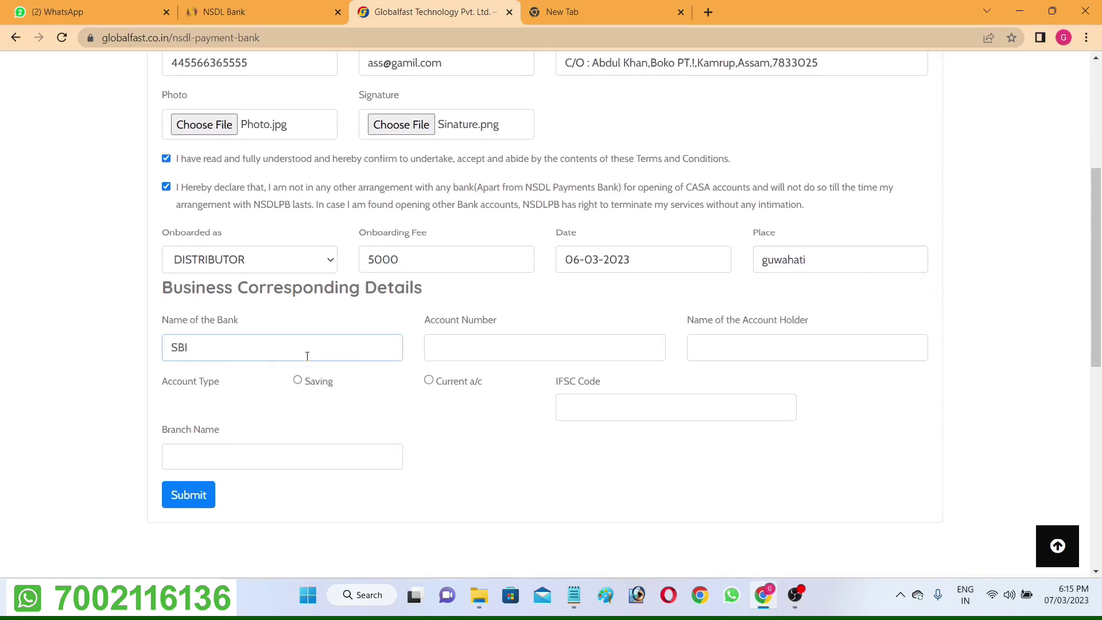
{"action": "left_click", "coordinate": [458, 353]}
{"action": "left_click", "coordinate": [531, 380]}
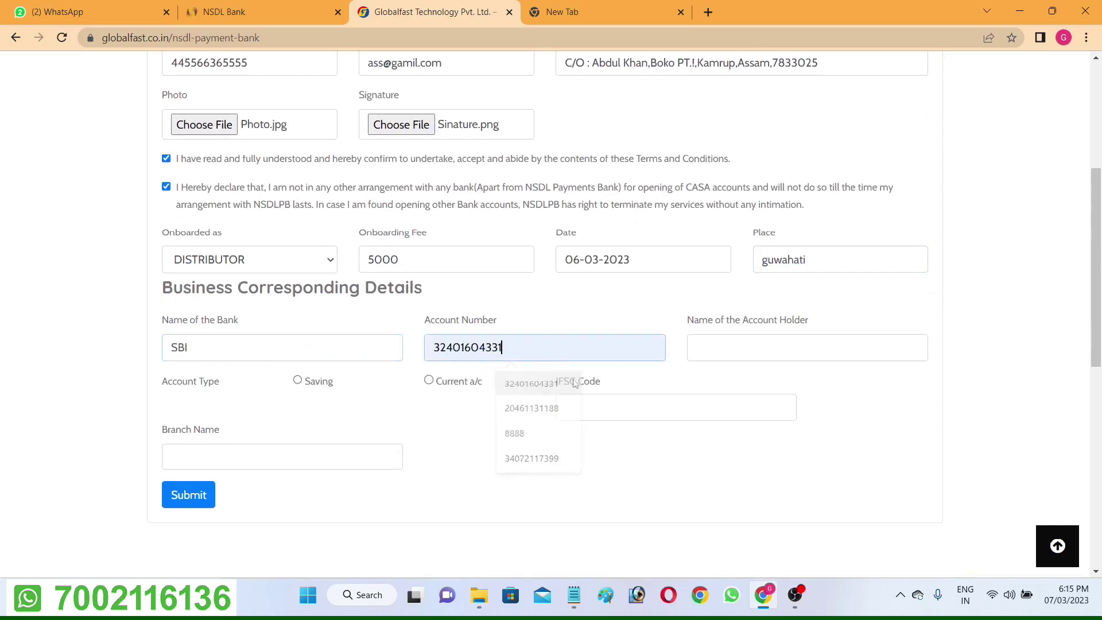
{"action": "left_click", "coordinate": [696, 353]}
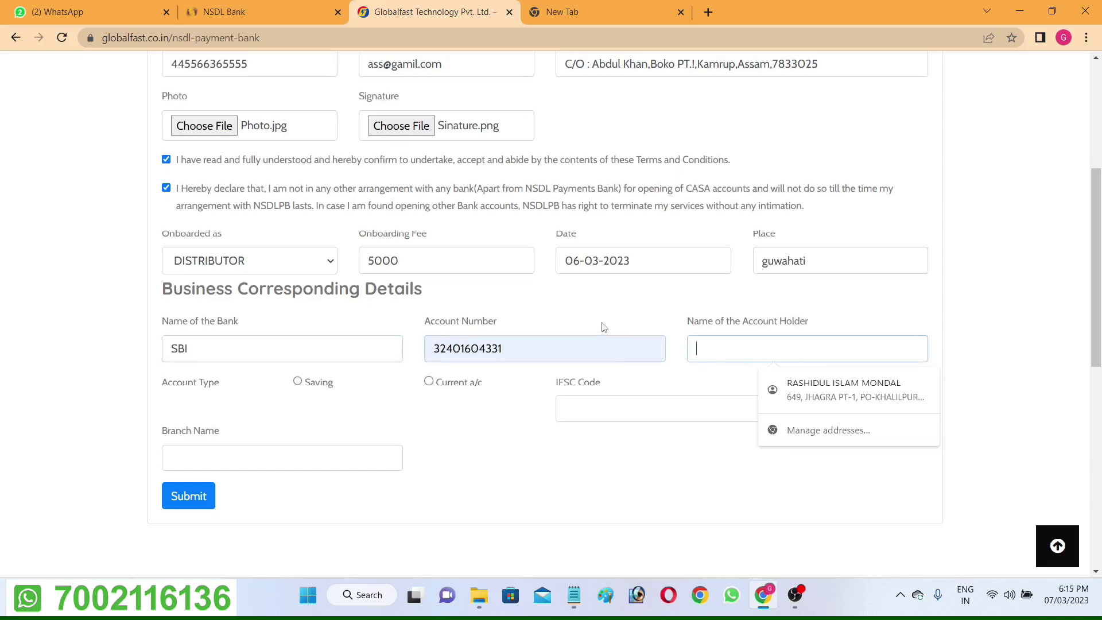
{"action": "scroll", "coordinate": [483, 244], "scroll_direction": "up", "scroll_amount": 5}
{"action": "triple_click", "coordinate": [435, 286]}
{"action": "key", "text": "ctrl+c"}
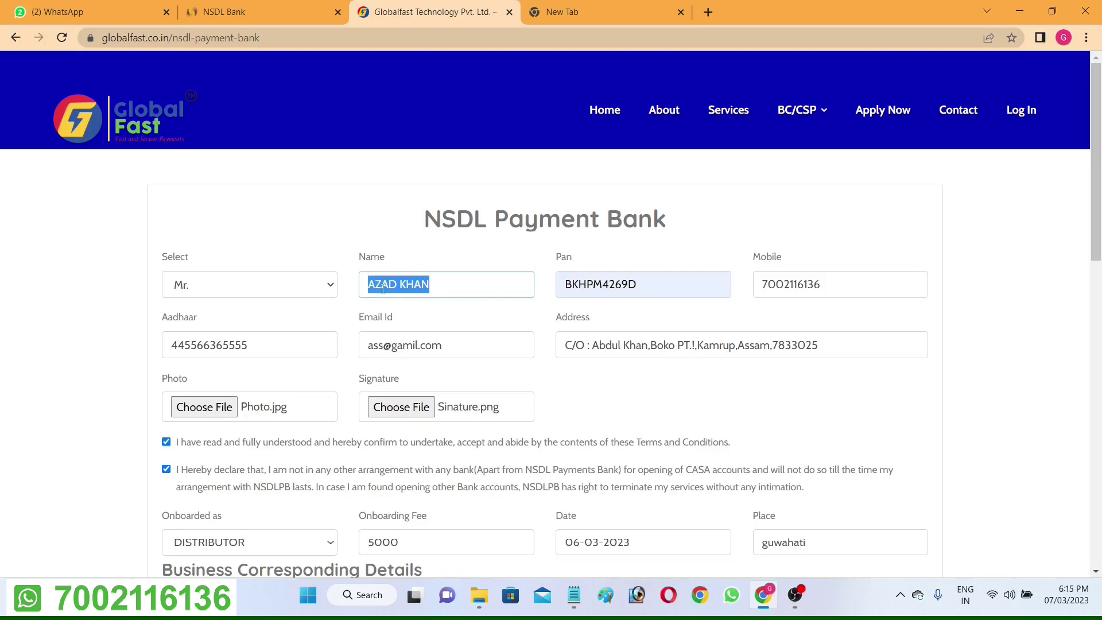
{"action": "scroll", "coordinate": [382, 290], "scroll_direction": "down", "scroll_amount": 3}
{"action": "left_click", "coordinate": [709, 414]}
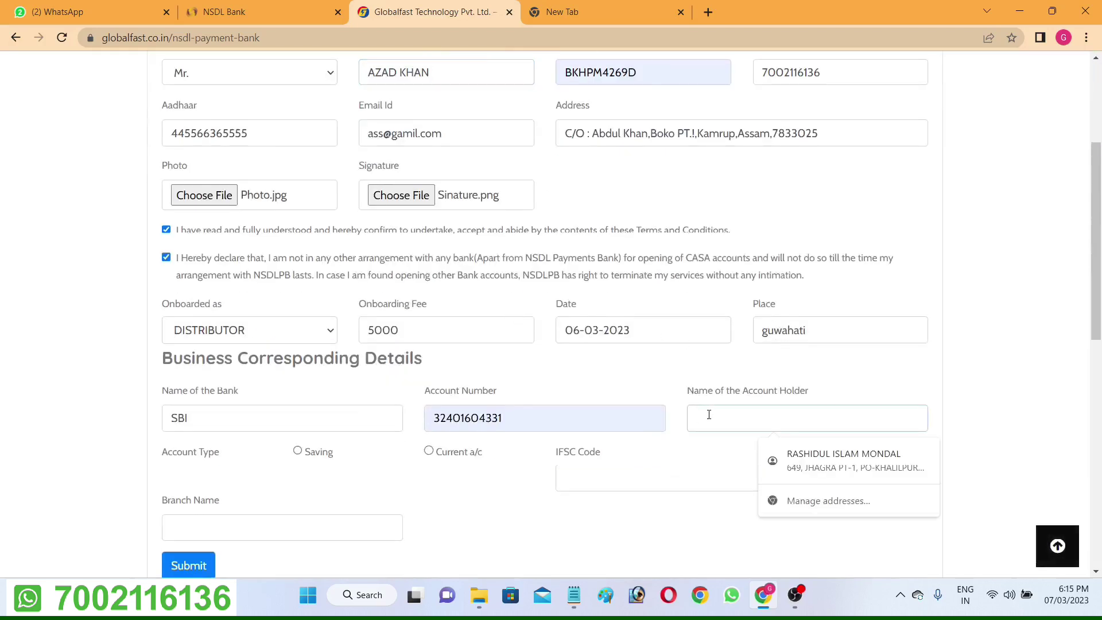
{"action": "key", "text": "ctrl+v"}
Choose Saving account type, IFSC SBIN0008286 and branch GUWAHATI.
{"action": "scroll", "coordinate": [358, 504], "scroll_direction": "down", "scroll_amount": 1}
{"action": "left_click", "coordinate": [297, 380]}
{"action": "left_click", "coordinate": [600, 406]}
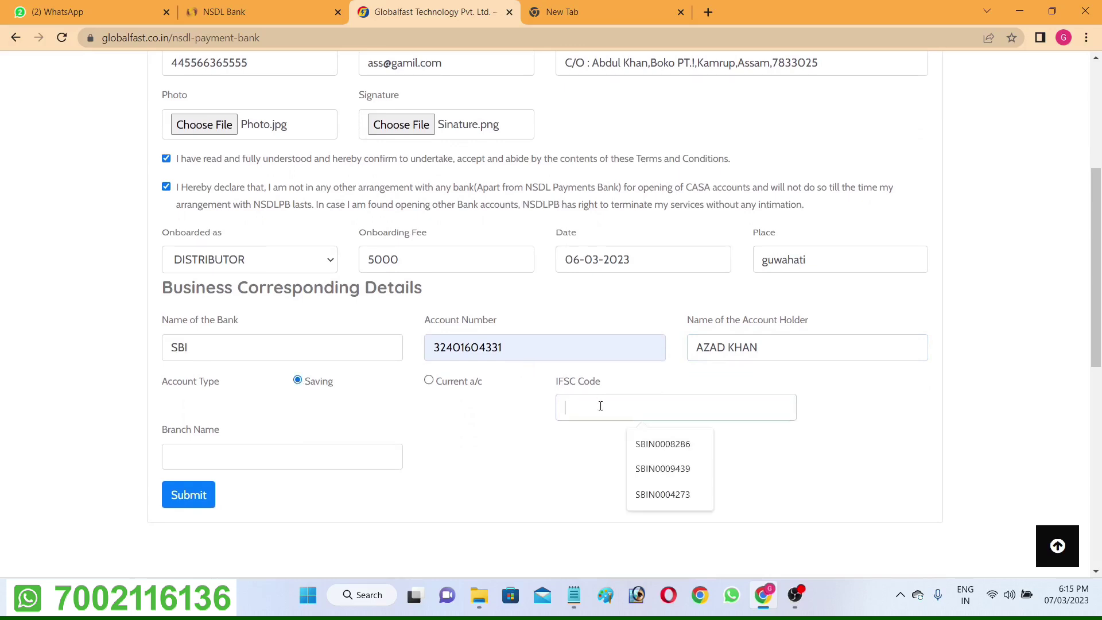
{"action": "left_click", "coordinate": [644, 442]}
{"action": "left_click", "coordinate": [217, 464]}
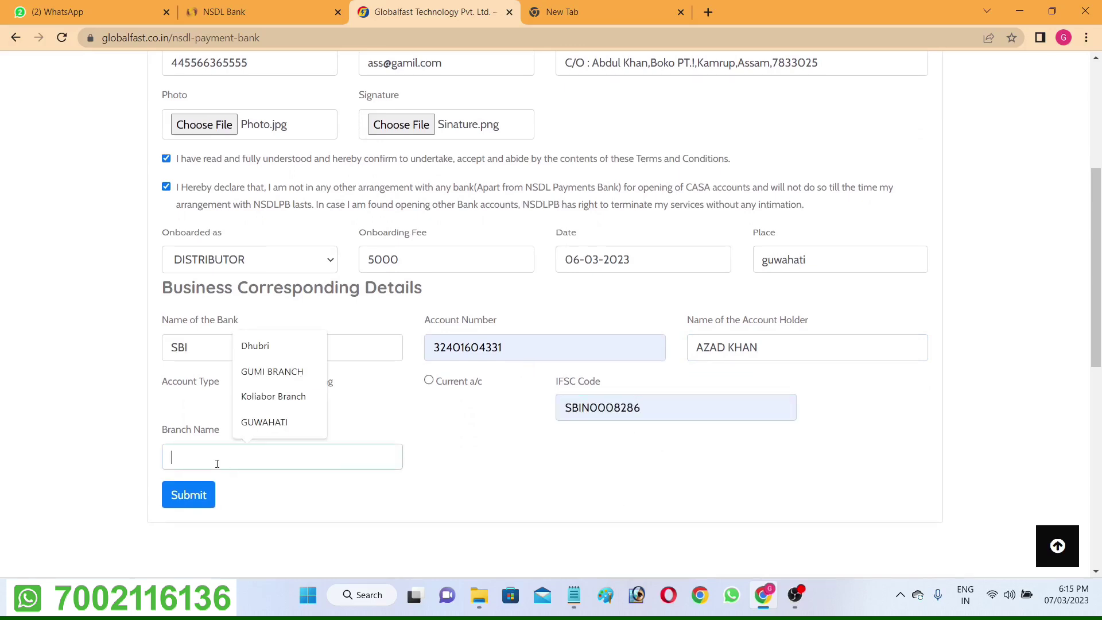
{"action": "left_click", "coordinate": [259, 424]}
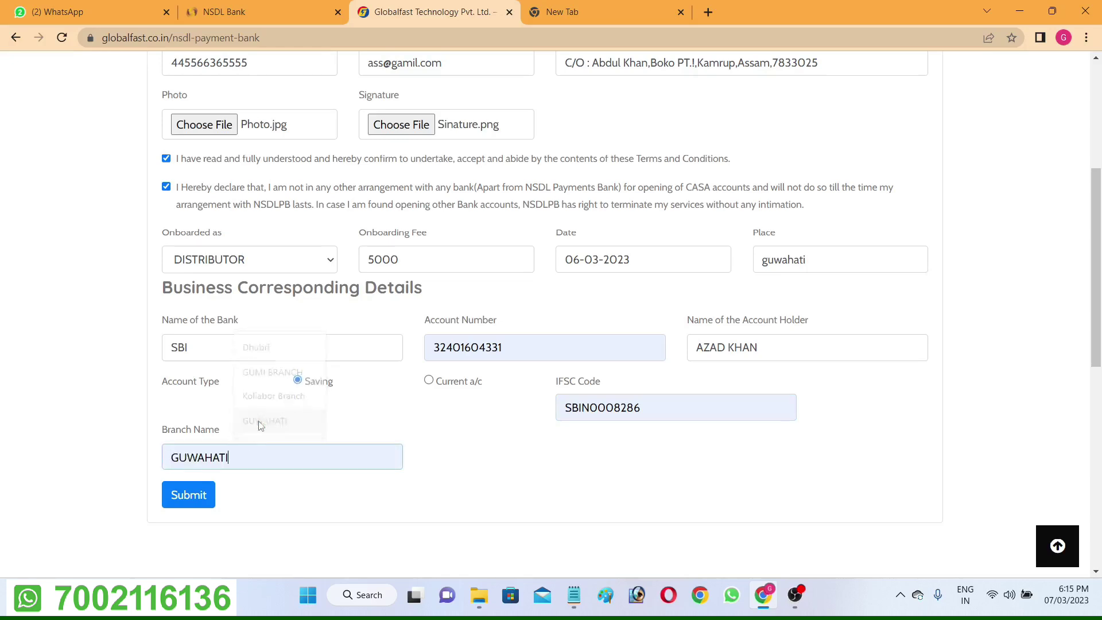
{"action": "scroll", "coordinate": [253, 466], "scroll_direction": "up", "scroll_amount": 5}
{"action": "scroll", "coordinate": [253, 467], "scroll_direction": "down", "scroll_amount": 6}
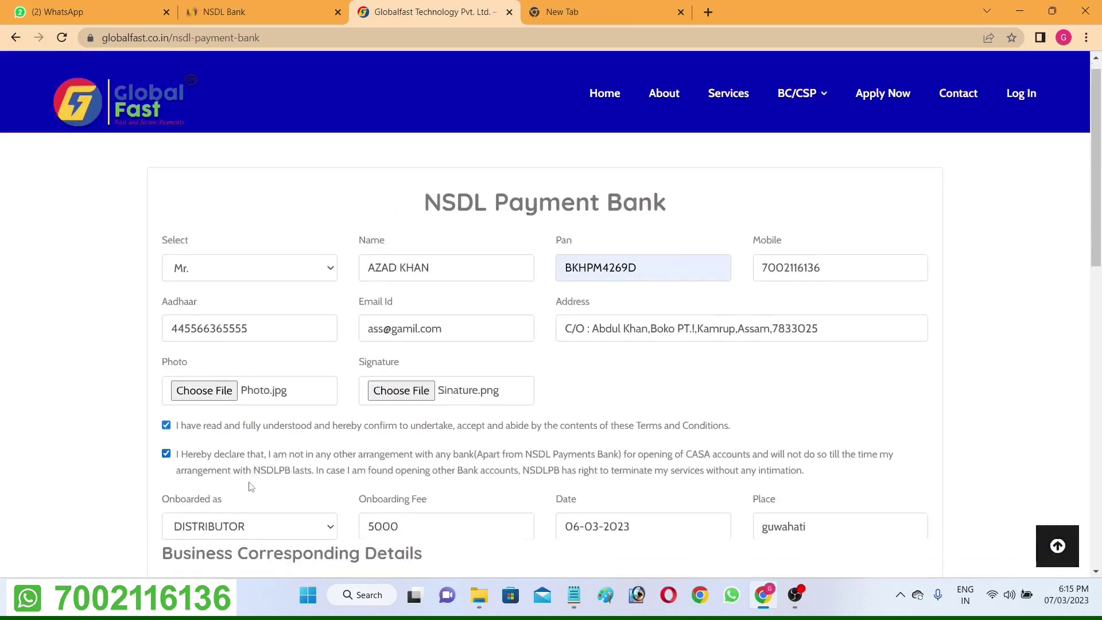
Submit the completed application and return to the top of the now-blank form.
{"action": "left_click", "coordinate": [205, 429]}
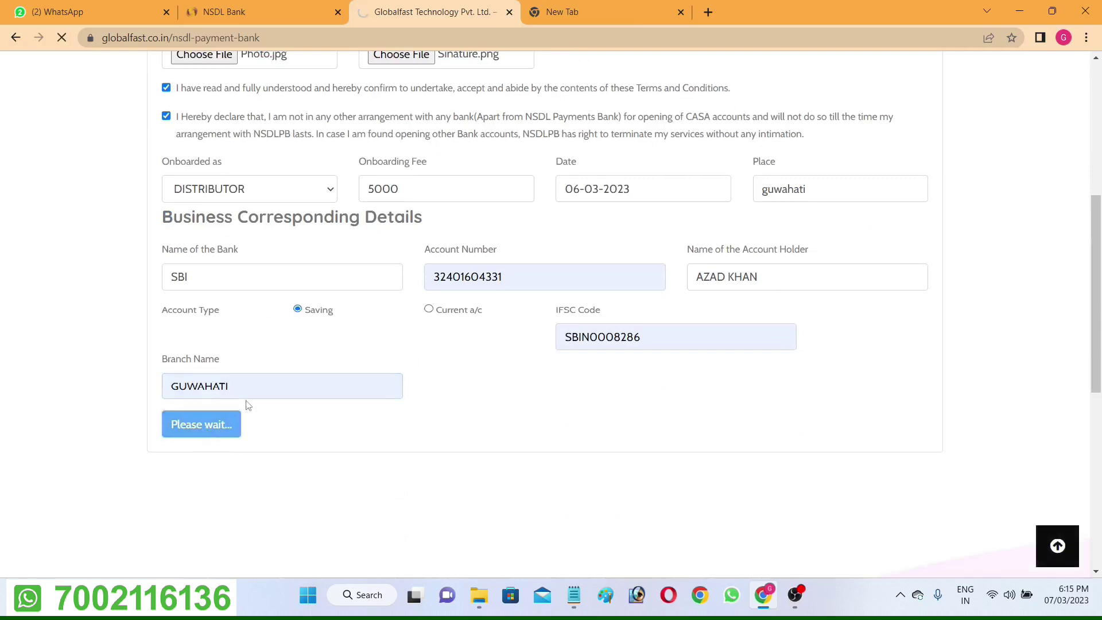
{"action": "scroll", "coordinate": [247, 425], "scroll_direction": "down", "scroll_amount": 3}
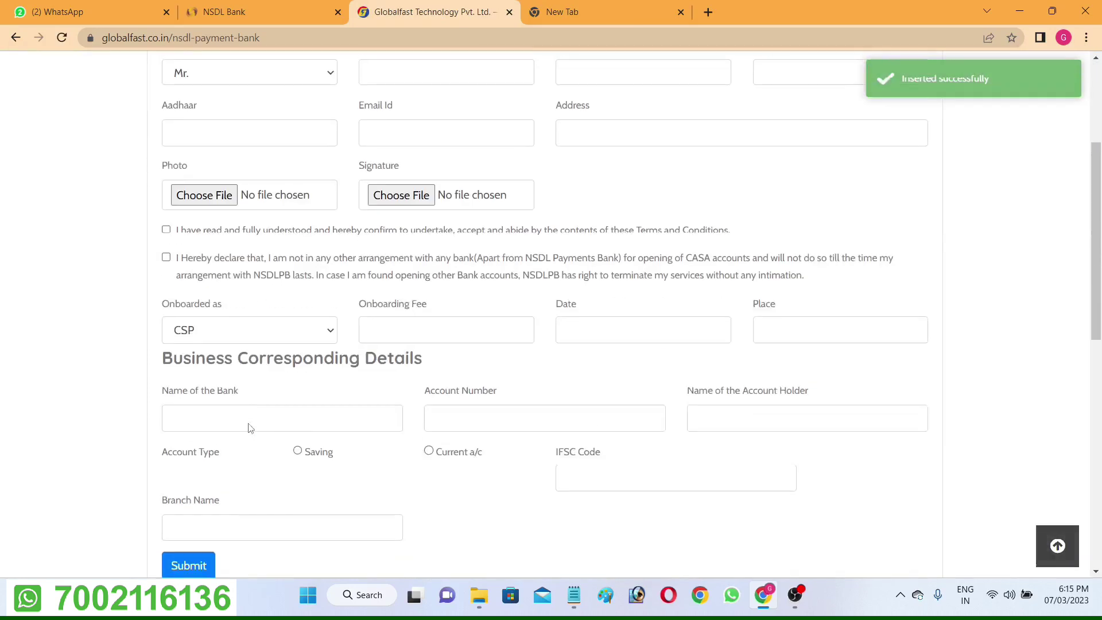
{"action": "left_click", "coordinate": [267, 340]}
{"action": "left_click", "coordinate": [267, 344]}
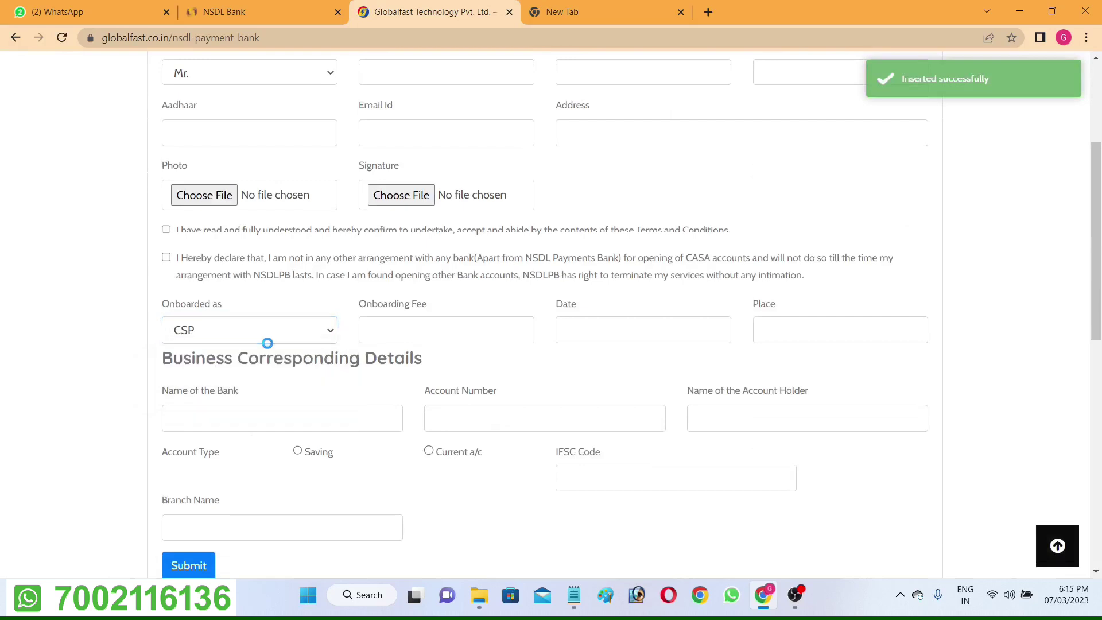
{"action": "scroll", "coordinate": [423, 371], "scroll_direction": "up", "scroll_amount": 3}
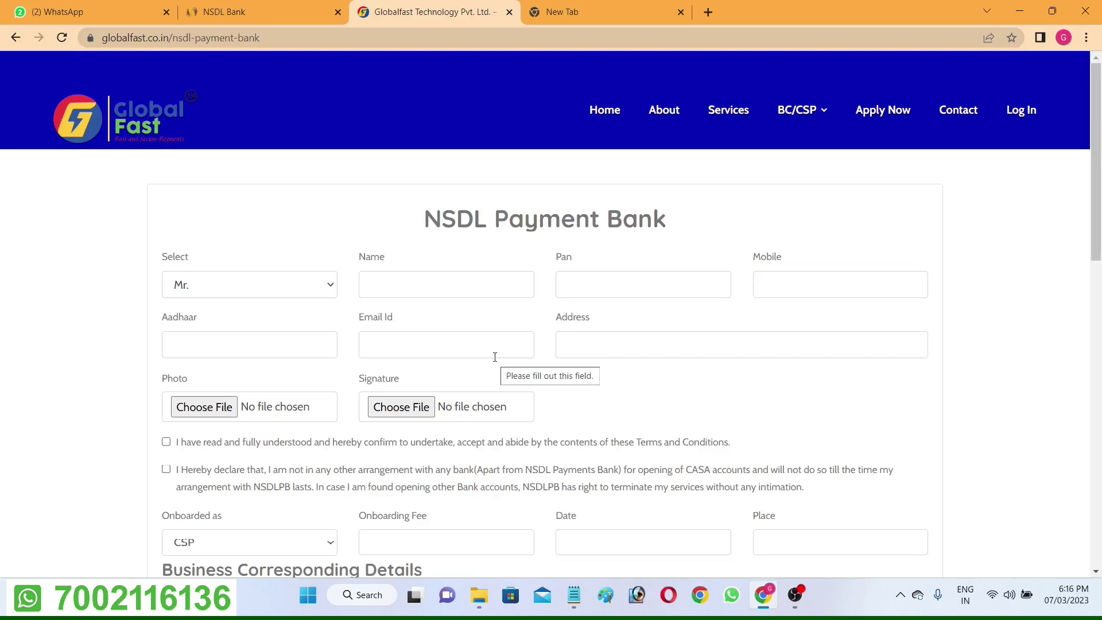
Fill Onboarding Fee with 5000 from autofill and attempt submitting the otherwise empty form.
{"action": "scroll", "coordinate": [495, 357], "scroll_direction": "down", "scroll_amount": 5}
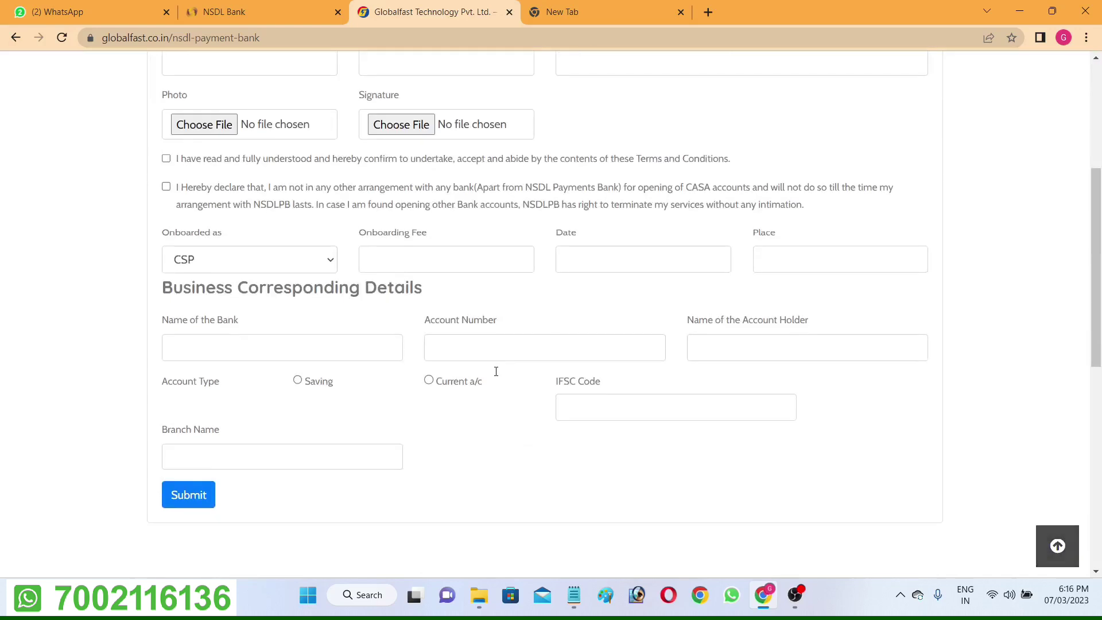
{"action": "left_click", "coordinate": [419, 258]}
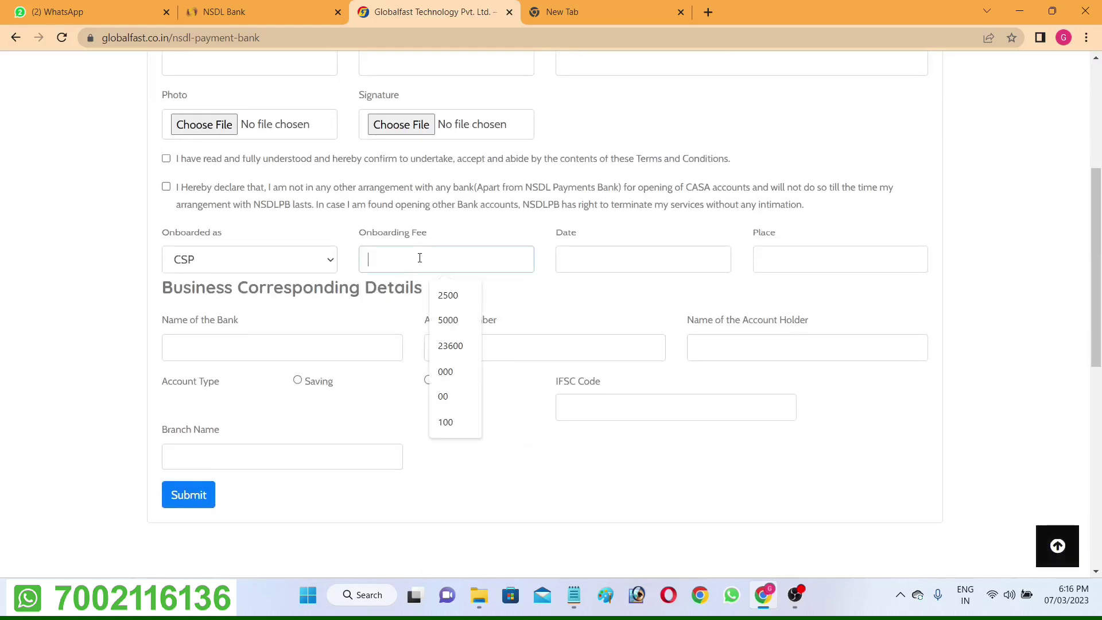
{"action": "left_click", "coordinate": [440, 320]}
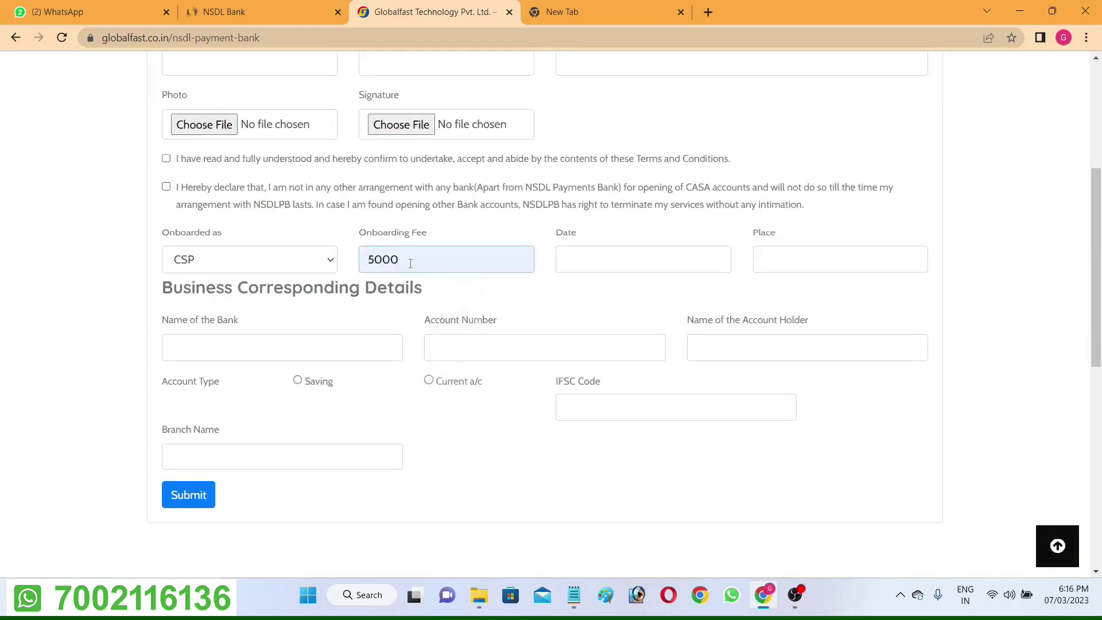
{"action": "scroll", "coordinate": [410, 263], "scroll_direction": "up", "scroll_amount": 5}
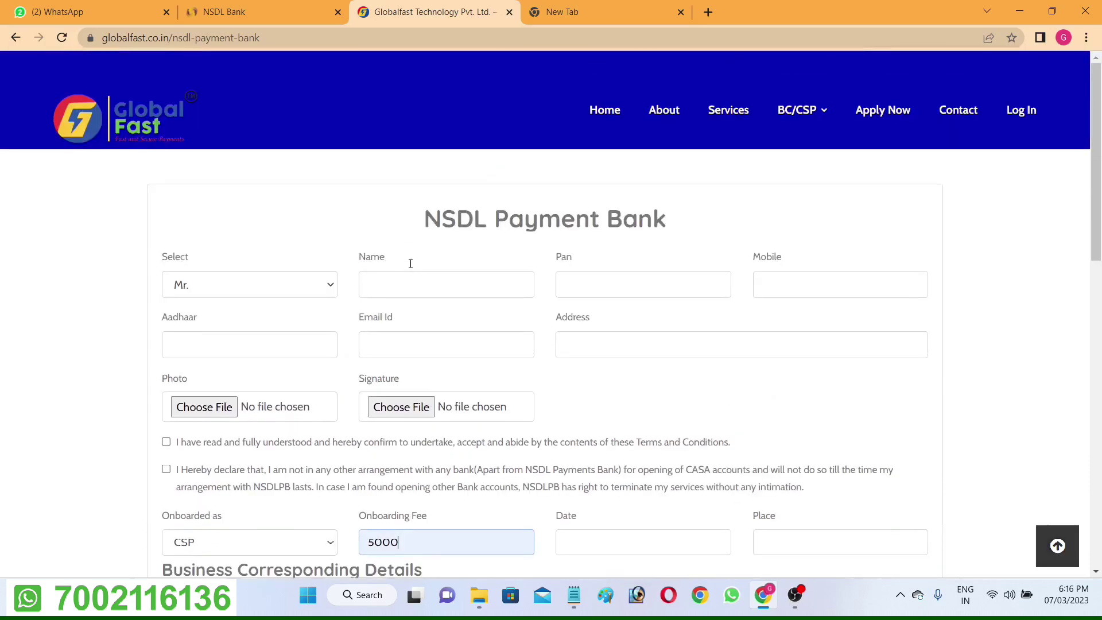
{"action": "scroll", "coordinate": [499, 261], "scroll_direction": "down", "scroll_amount": 1}
{"action": "scroll", "coordinate": [503, 265], "scroll_direction": "down", "scroll_amount": 3}
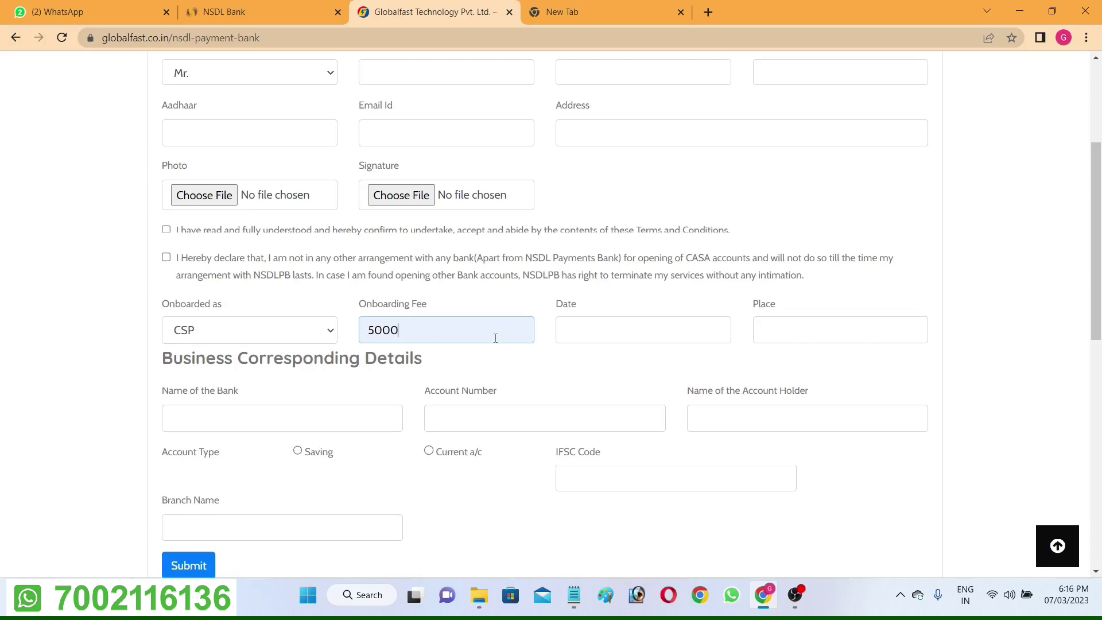
{"action": "key", "text": "Return"}
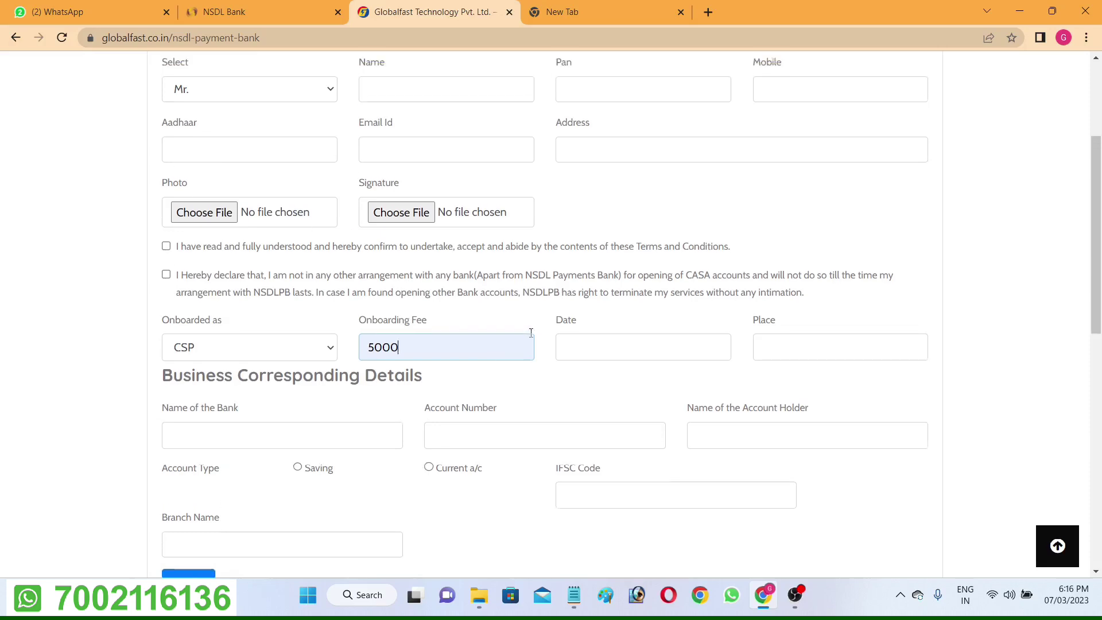